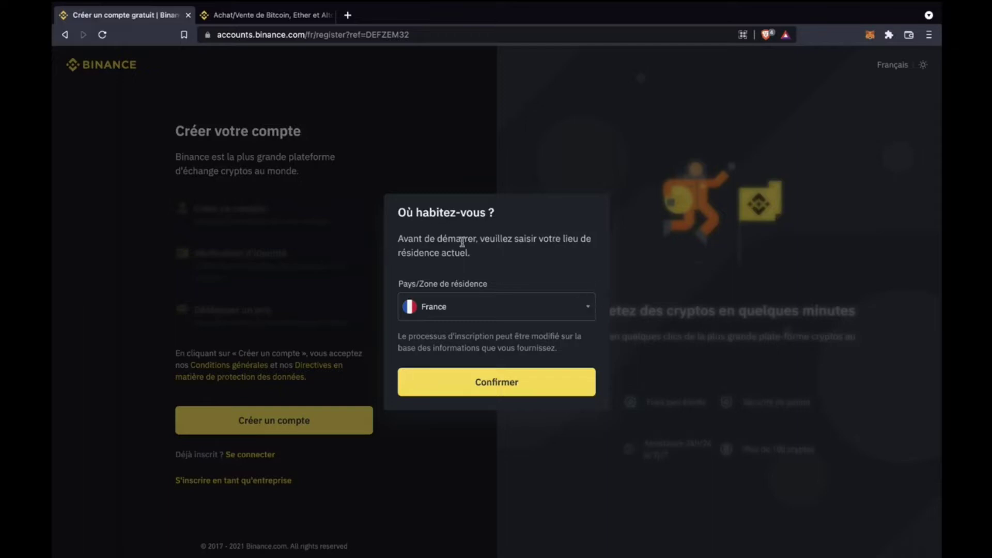
# Step: Search the residence list for France, select it as the country of residence and confirm the choice
pyautogui.click(522, 299)
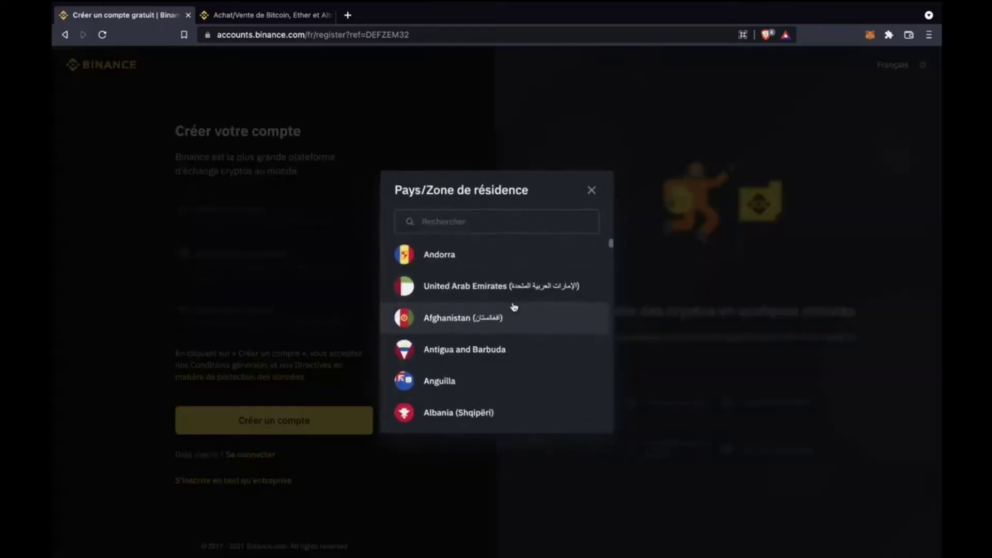
pyautogui.click(511, 315)
pyautogui.click(515, 316)
pyautogui.scroll(-15, 509, 387)
pyautogui.scroll(10, 511, 388)
pyautogui.scroll(3, 512, 387)
pyautogui.click(489, 227)
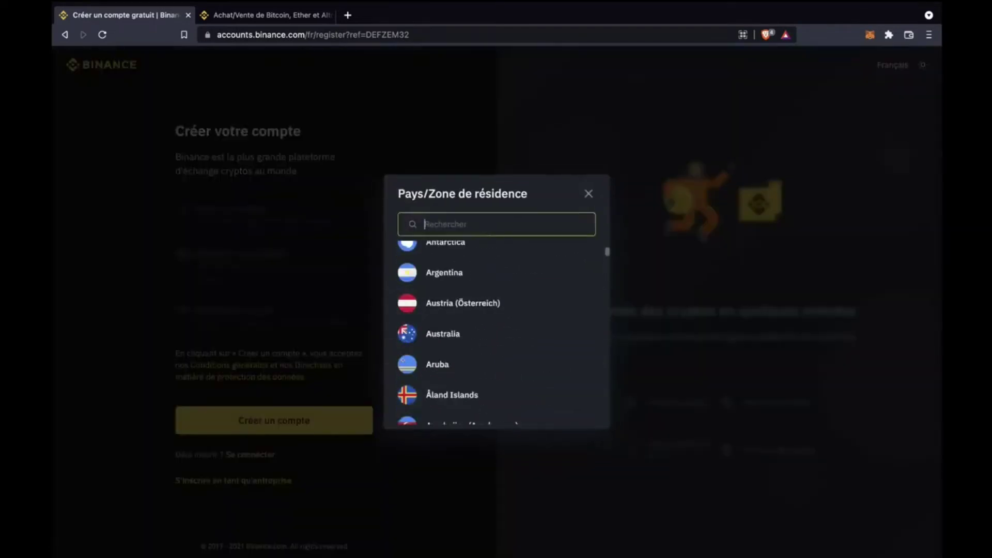
pyautogui.write('france')
pyautogui.click(449, 256)
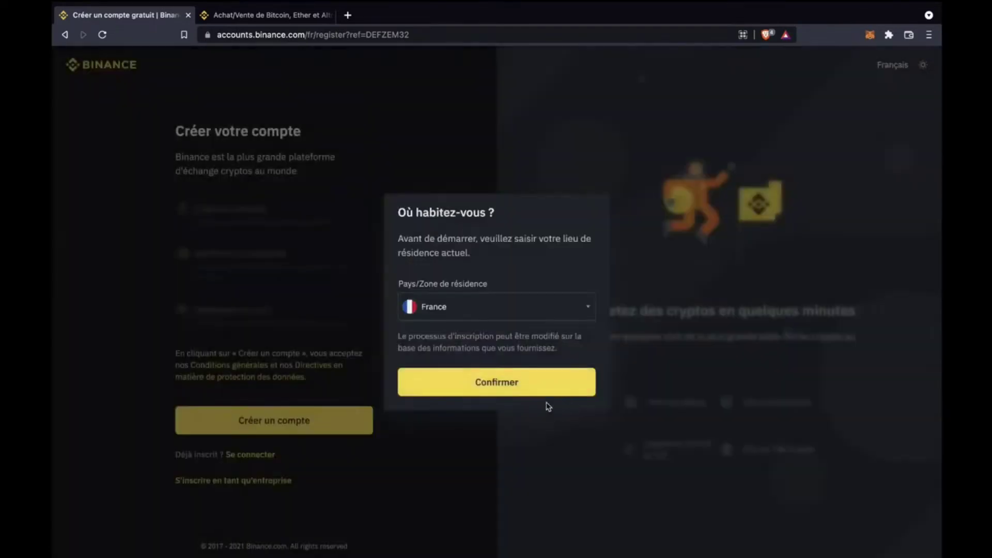
pyautogui.click(520, 390)
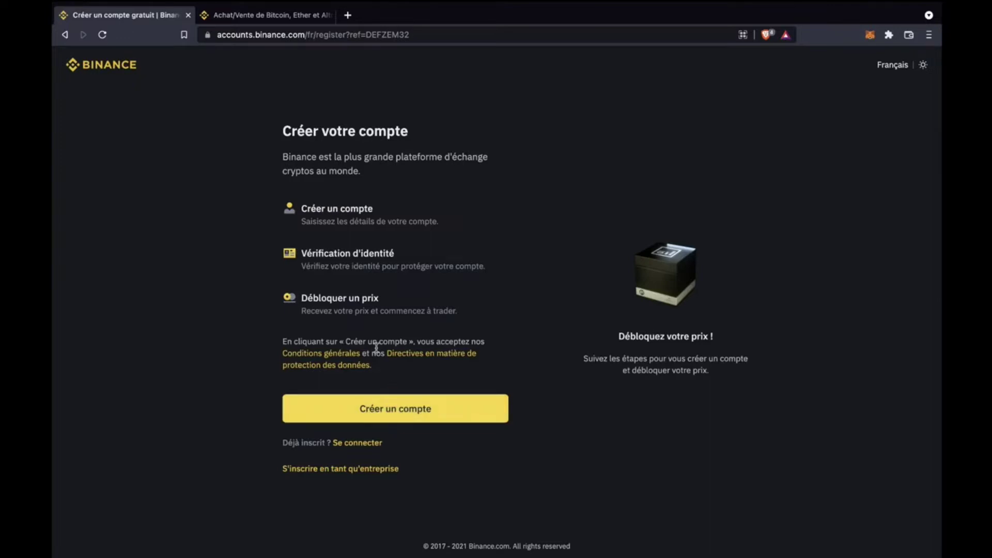
# Step: Close the account registration page, and preview the home page in the light theme before restoring the dark theme
pyautogui.hotkey('ctrl', 'w')
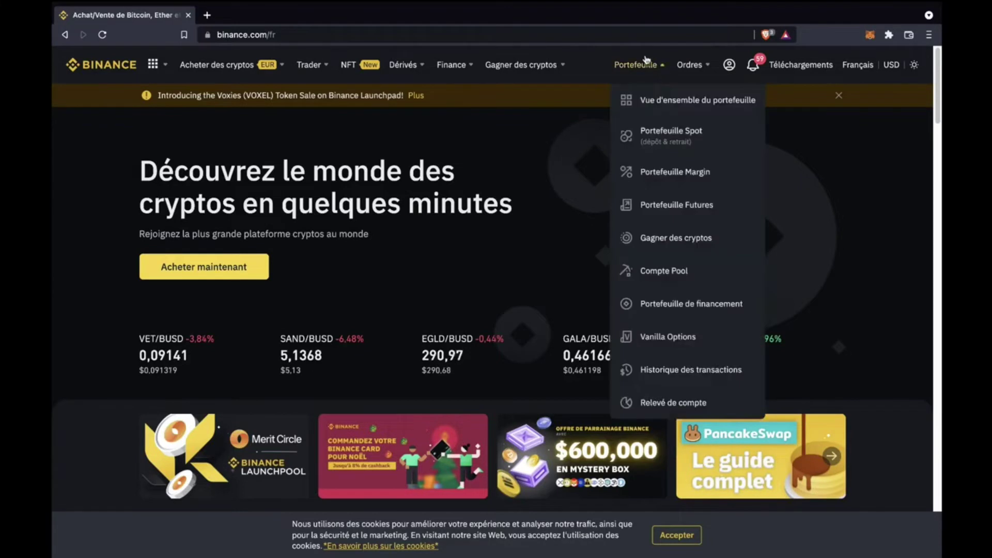
pyautogui.moveTo(614, 66)
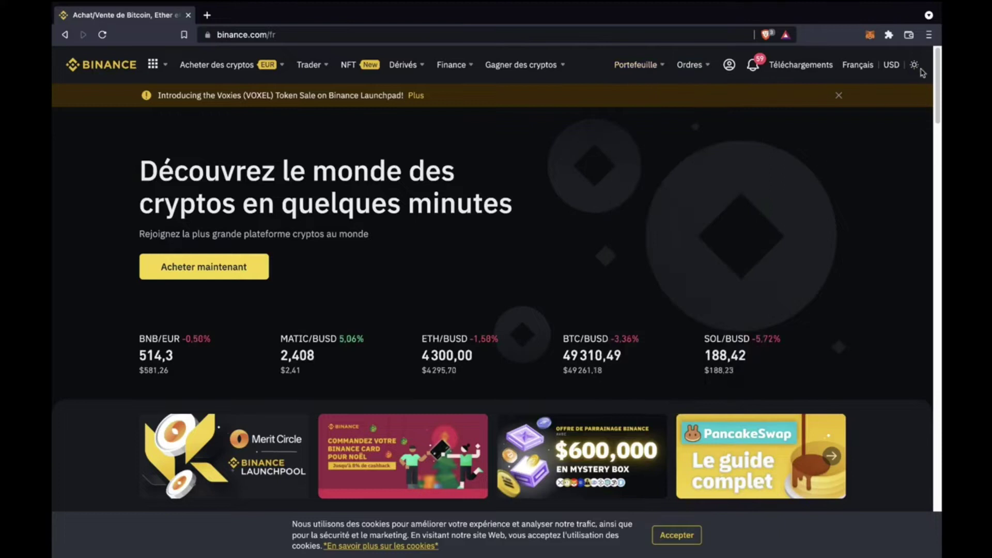
pyautogui.click(916, 65)
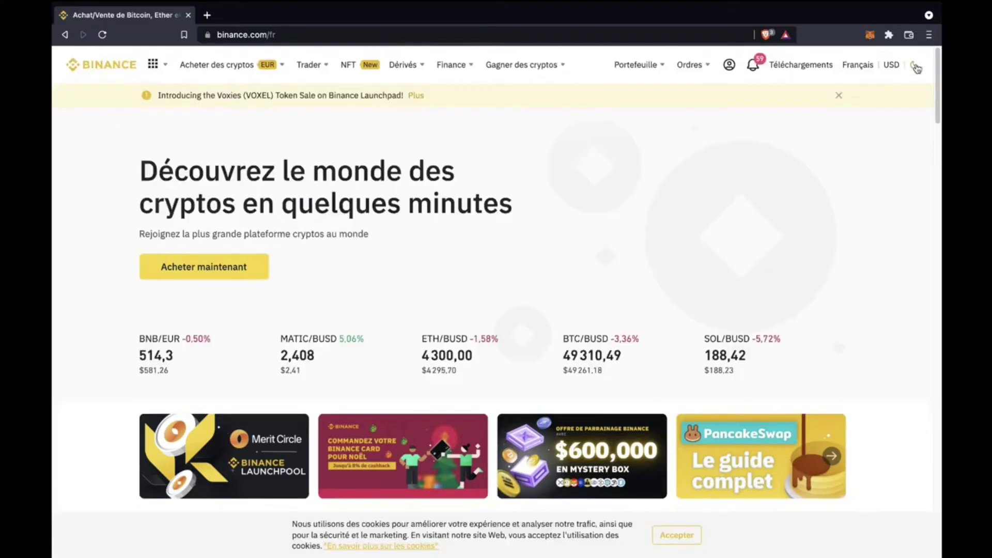
pyautogui.click(915, 66)
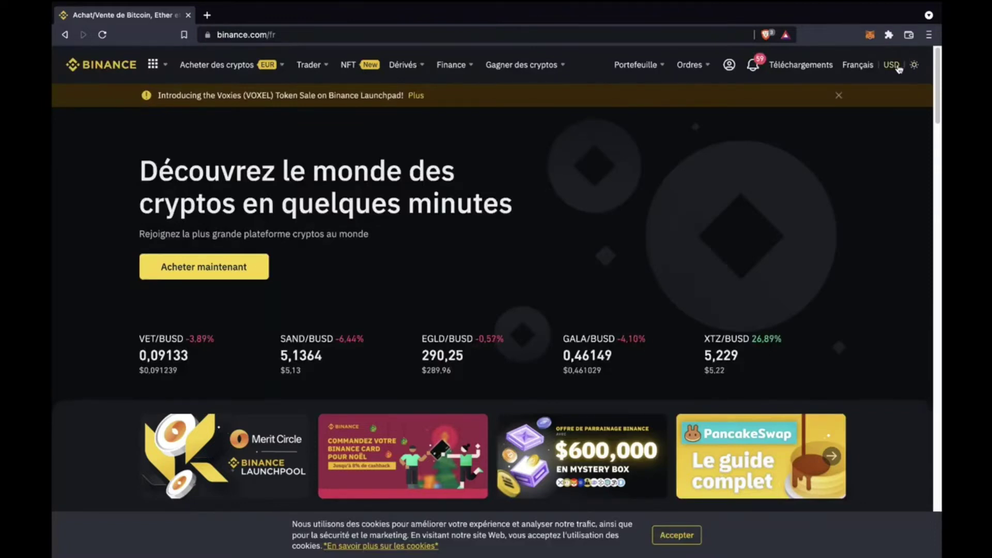
# Step: Switch the site's display currency to EUR and set it back to USD
pyautogui.click(898, 68)
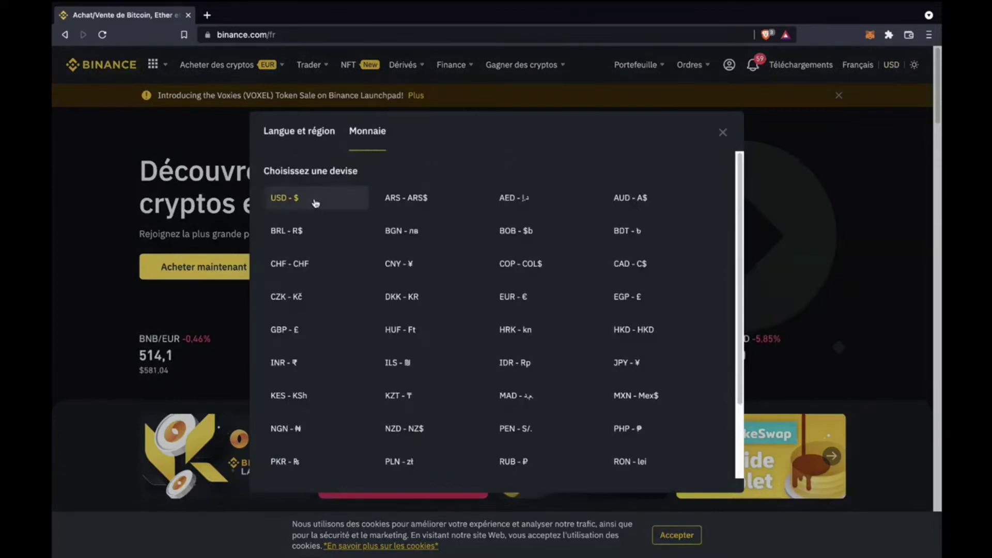
pyautogui.click(527, 301)
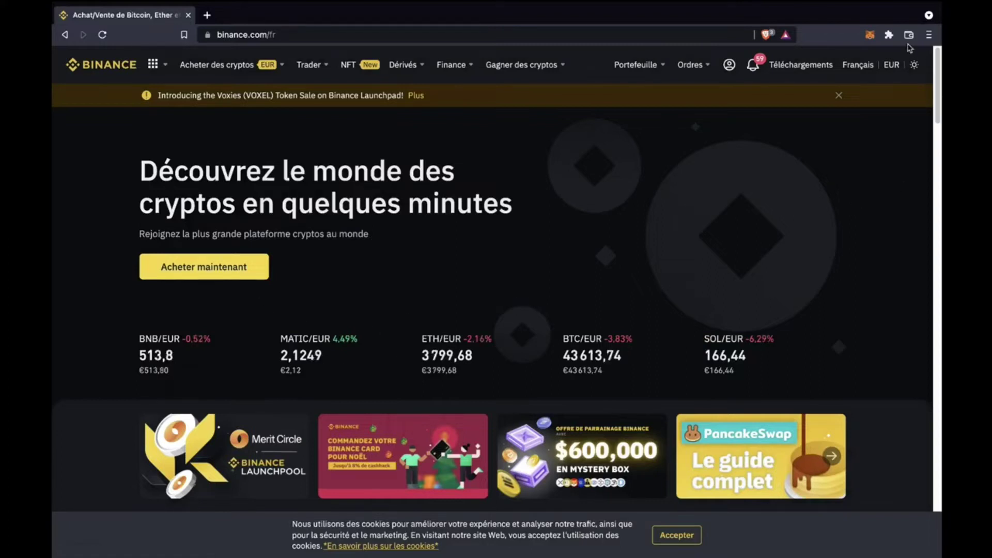
pyautogui.click(894, 65)
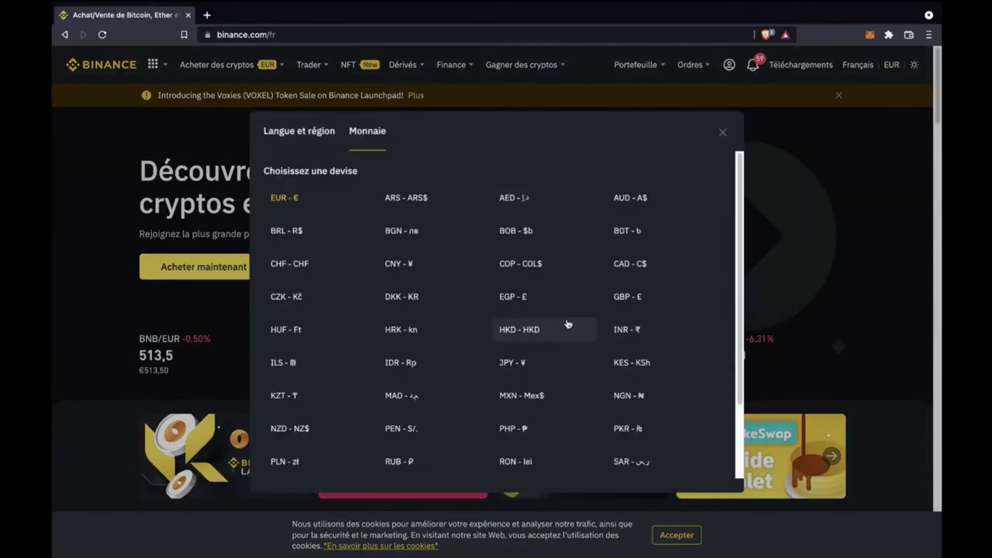
pyautogui.scroll(-2, 580, 337)
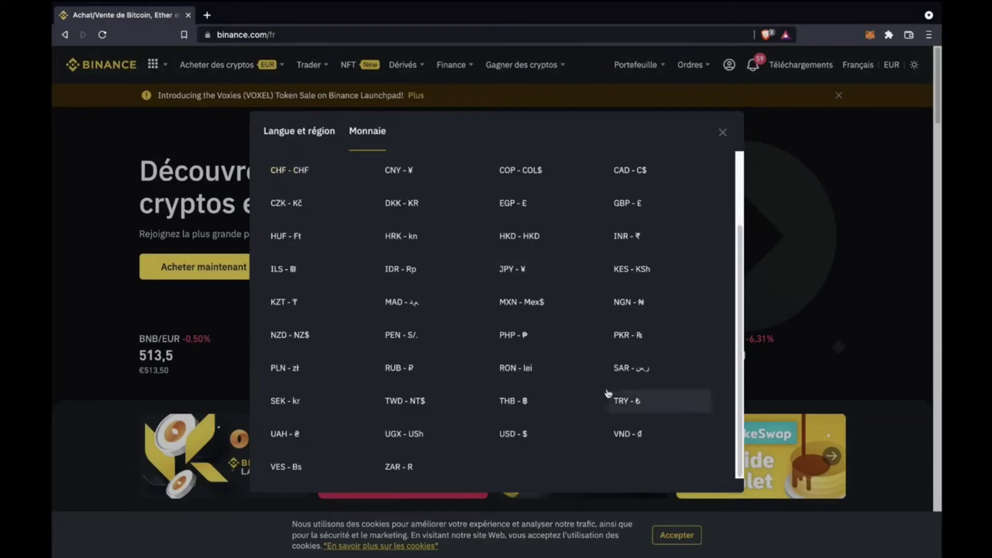
pyautogui.click(504, 437)
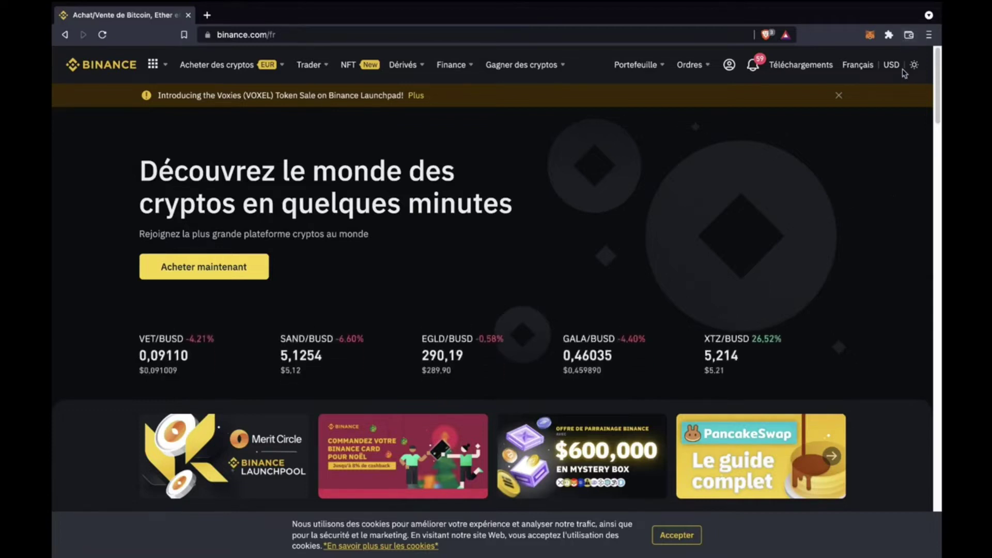
# Step: Browse the promotional banners in the home page carousel and return to the first set
pyautogui.scroll(-1, 827, 409)
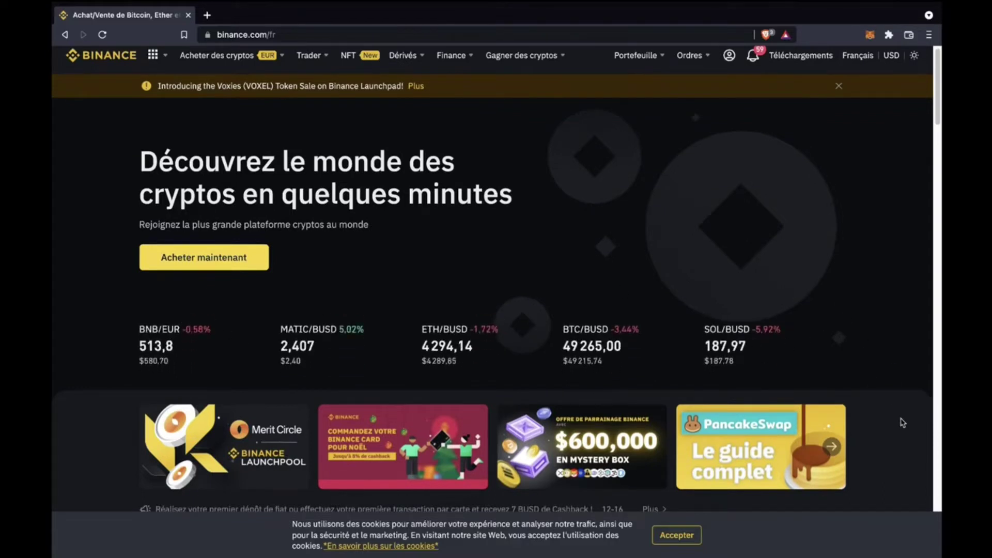
pyautogui.scroll(-3, 879, 384)
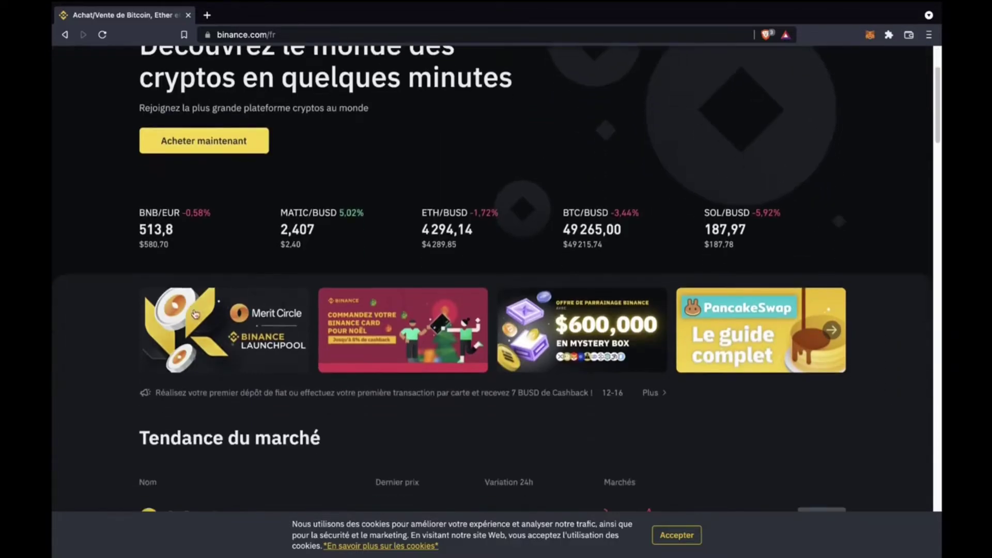
pyautogui.click(832, 330)
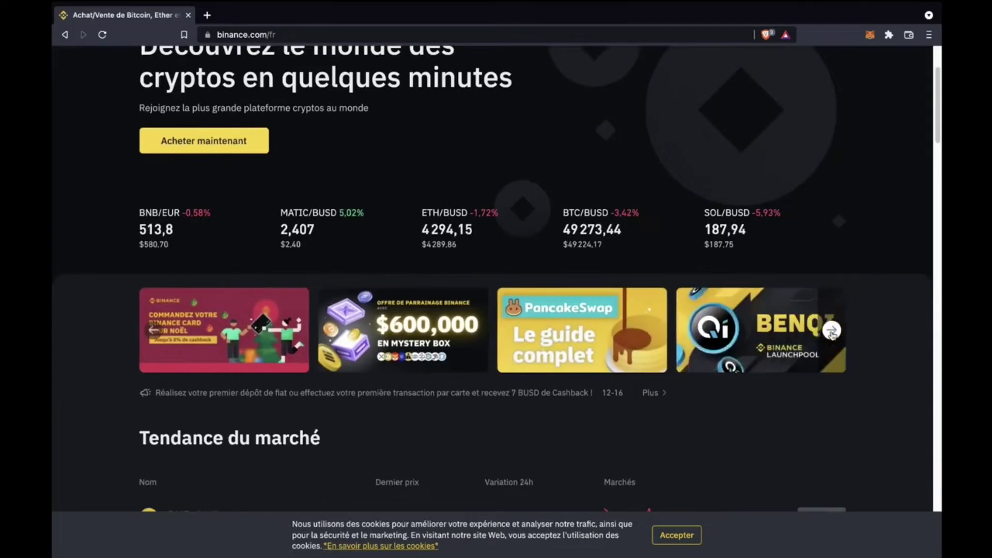
pyautogui.click(832, 330)
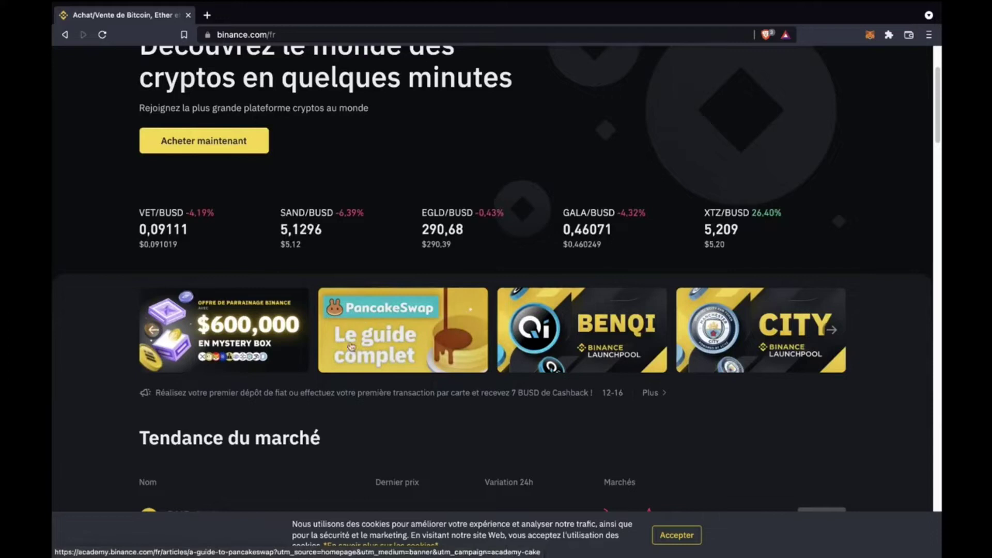
pyautogui.click(153, 331)
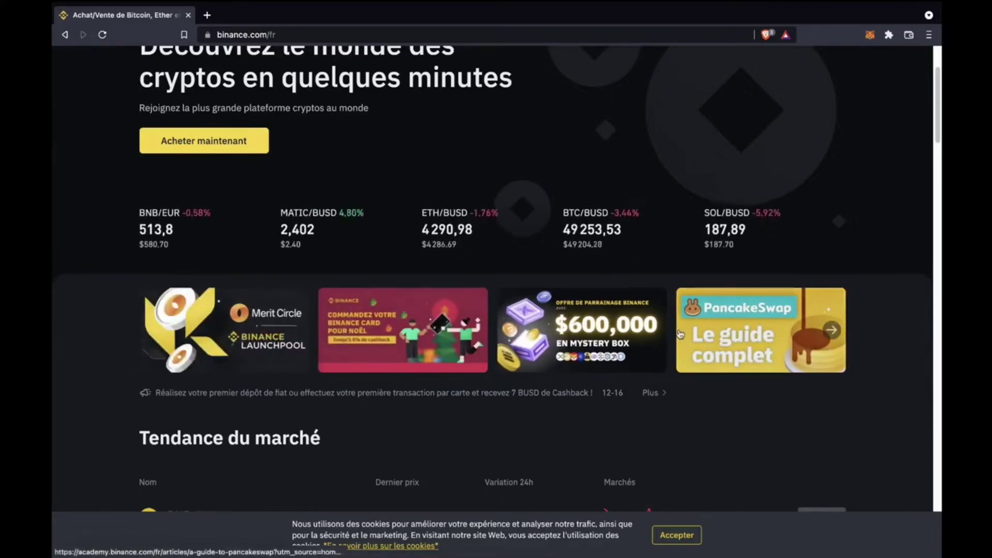
# Step: Review the market trends, the four sign-up stages, and the Débutant, Intermédiaire and Expert training articles on the home page
pyautogui.scroll(-5, 88, 399)
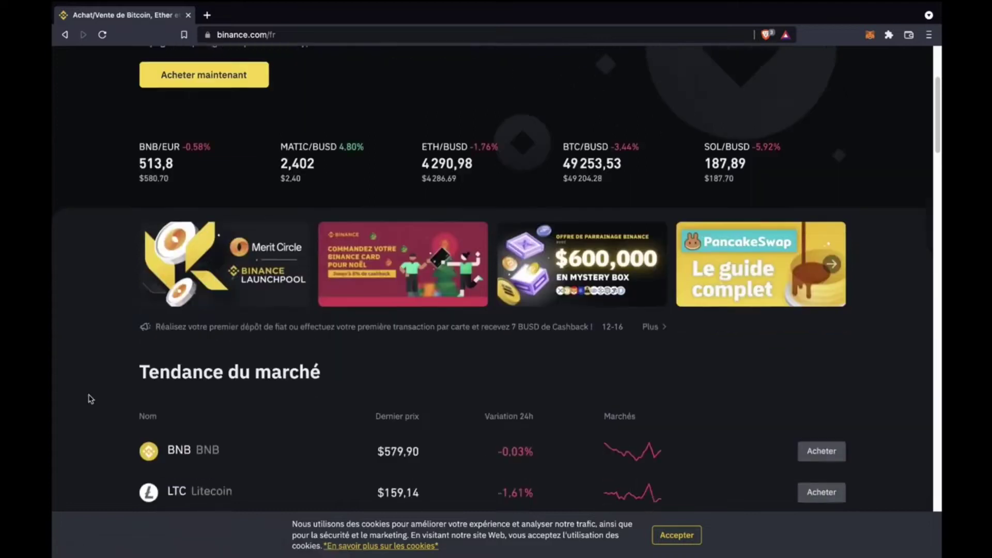
pyautogui.scroll(-12, 89, 398)
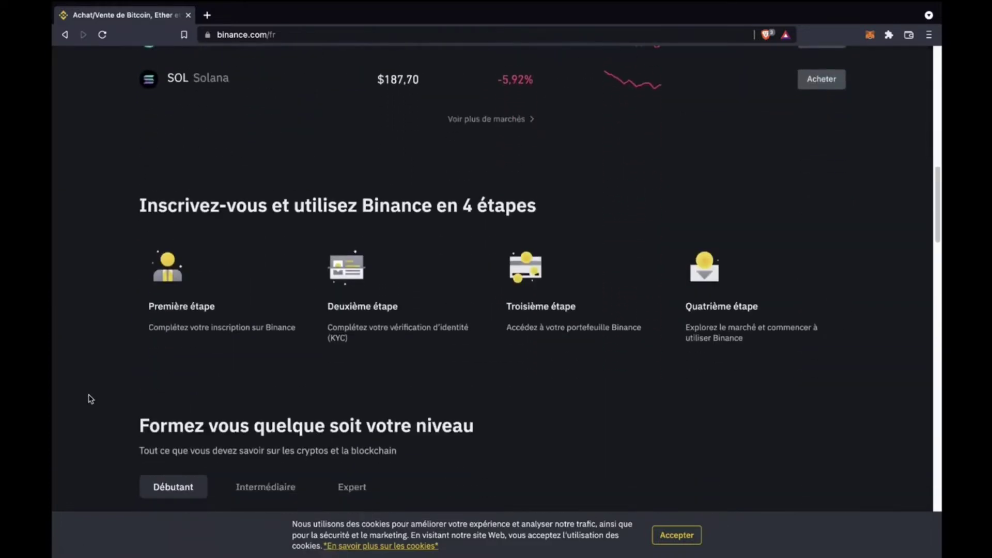
pyautogui.scroll(-1, 91, 399)
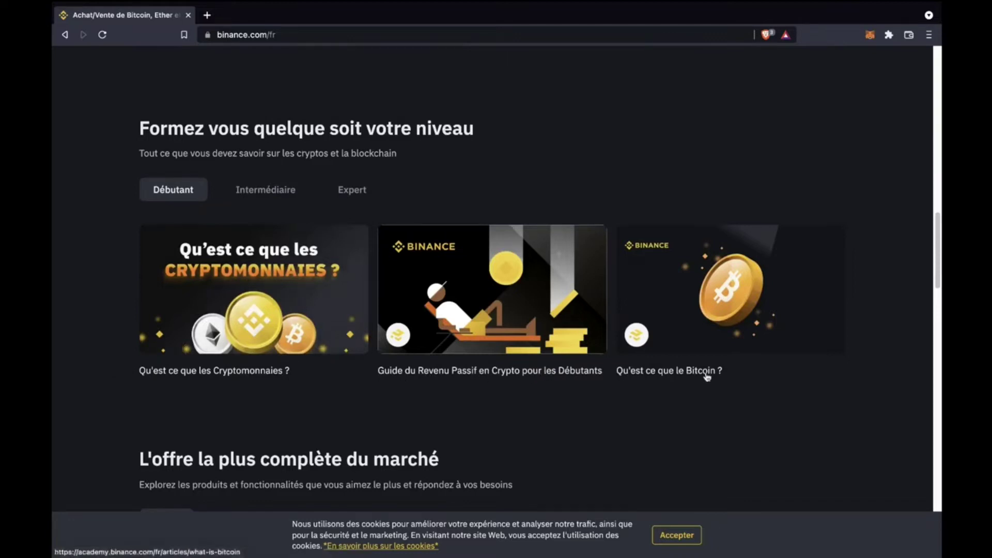
pyautogui.scroll(-1, 893, 353)
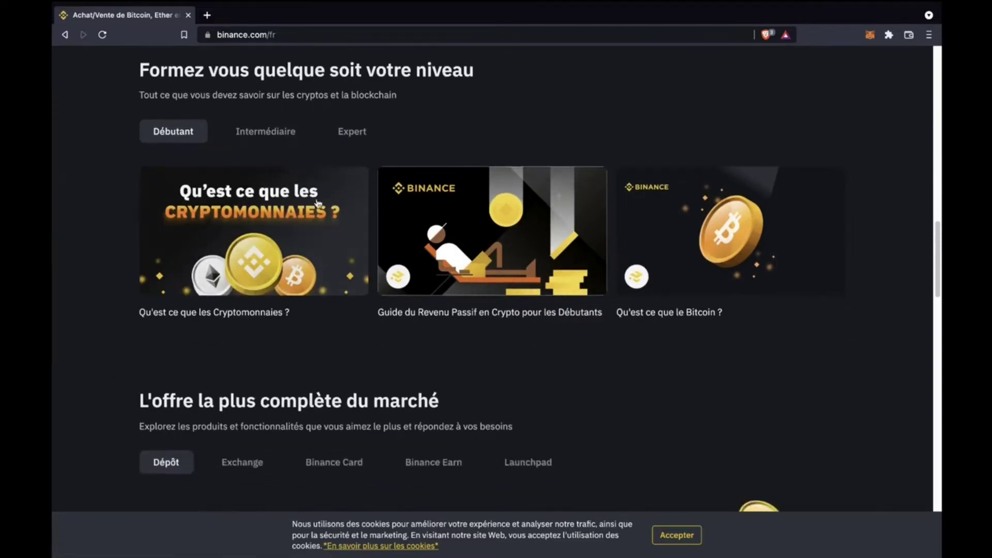
pyautogui.click(268, 132)
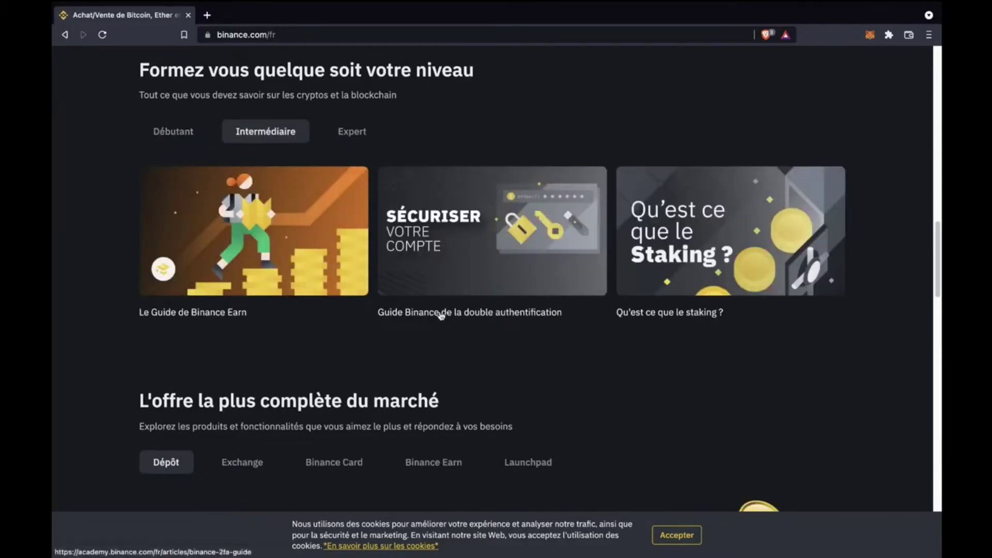
pyautogui.click(358, 134)
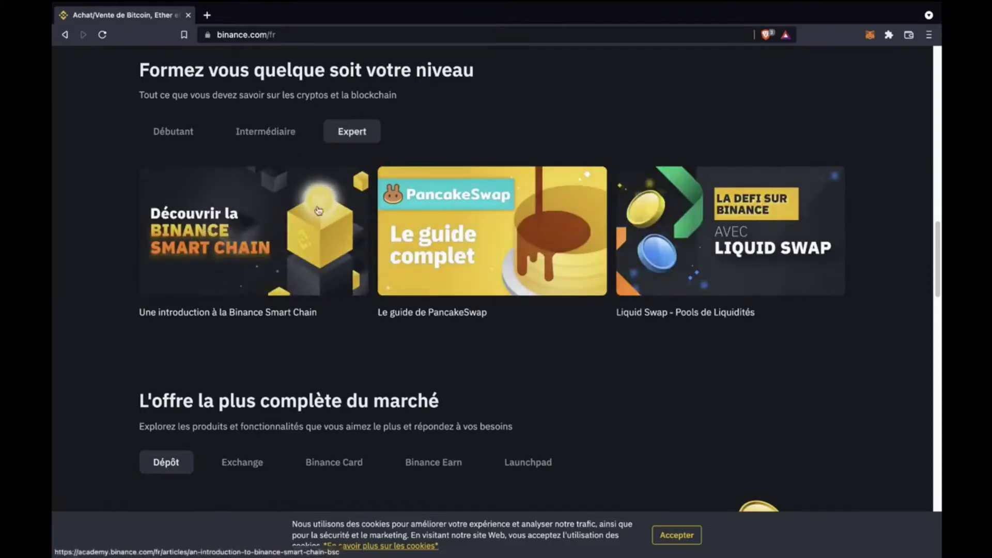
pyautogui.click(184, 134)
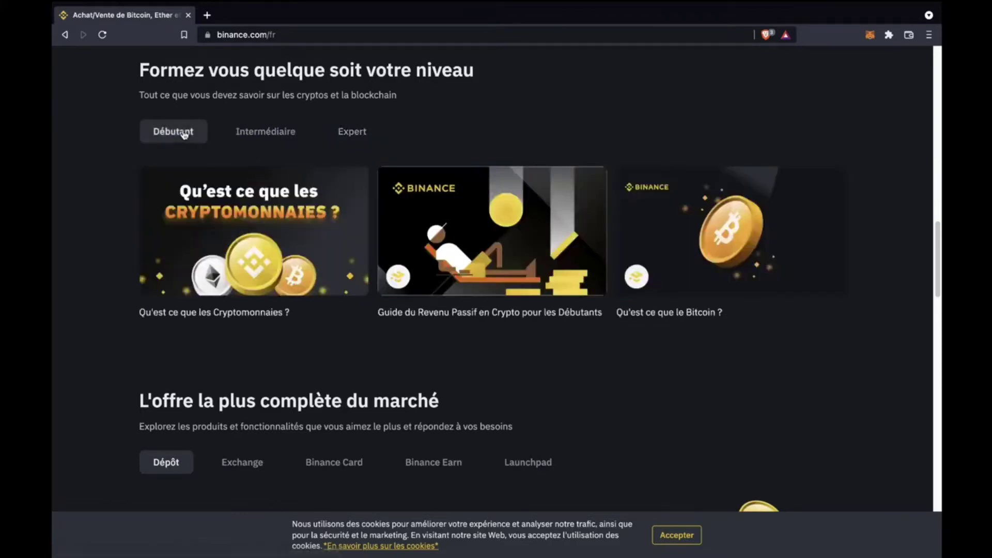
# Step: Examine the rest of the home page, from the product offer and FAQ through the app downloads to the footer links
pyautogui.scroll(-3, 89, 294)
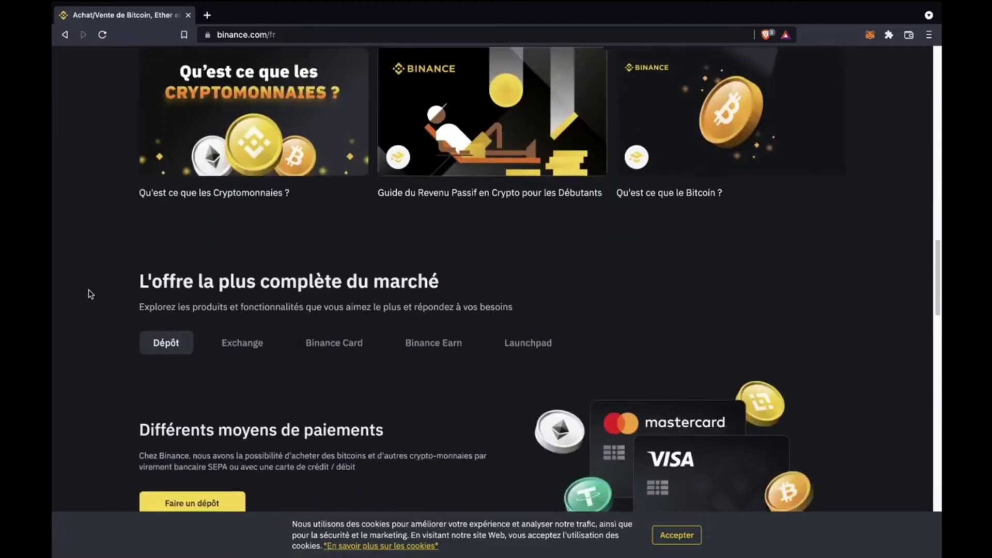
pyautogui.scroll(-1, 90, 294)
pyautogui.scroll(3, 89, 291)
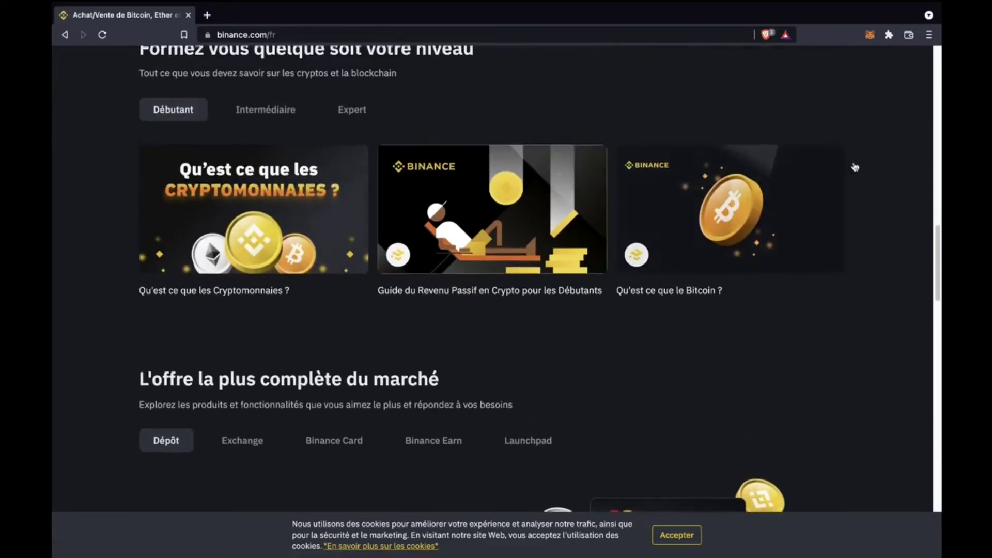
pyautogui.scroll(-1, 94, 348)
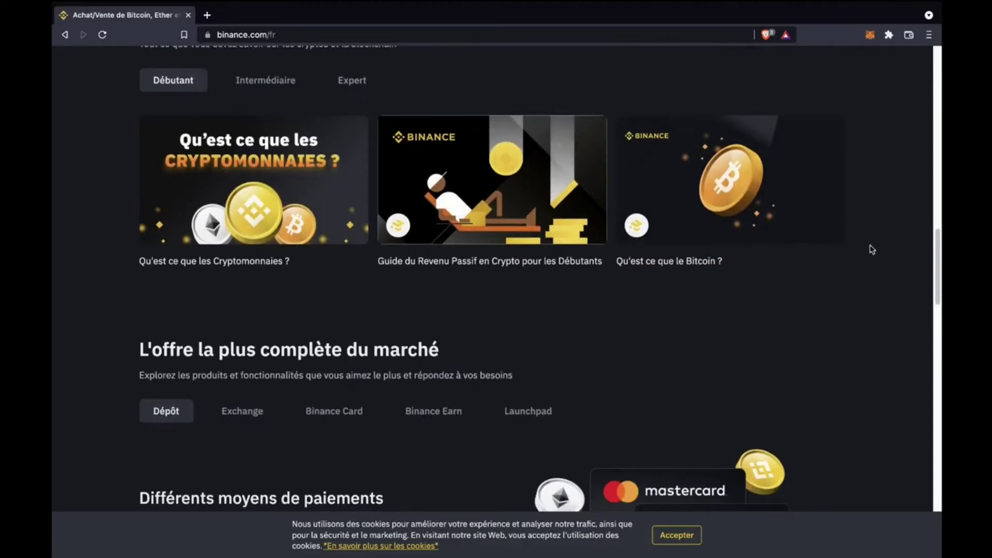
pyautogui.scroll(-10, 104, 402)
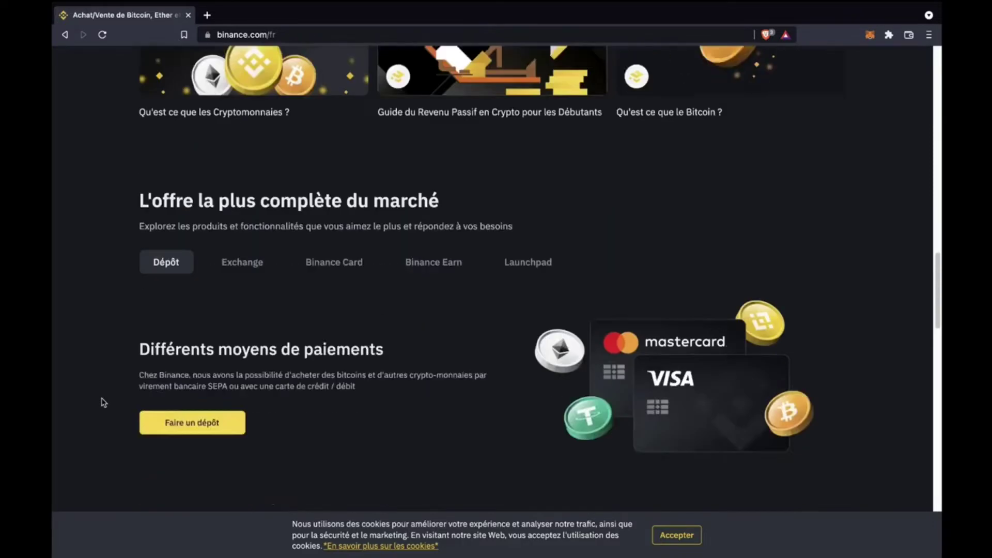
pyautogui.scroll(-6, 103, 402)
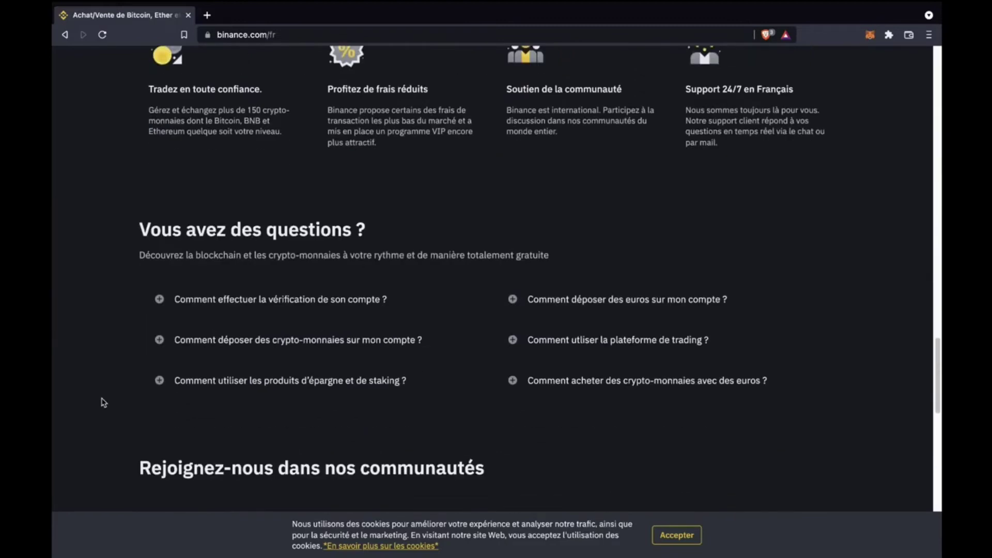
pyautogui.scroll(-4, 104, 402)
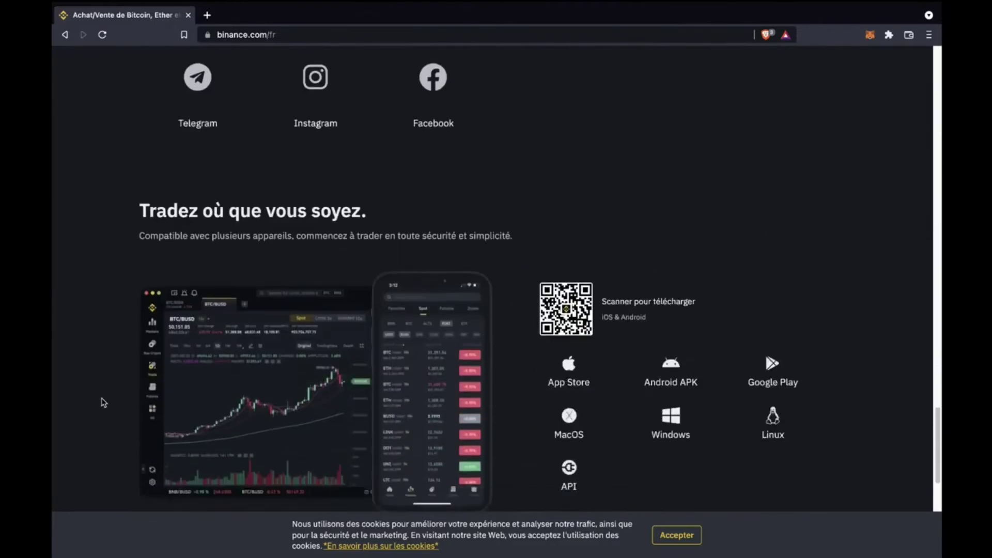
pyautogui.scroll(-4, 898, 243)
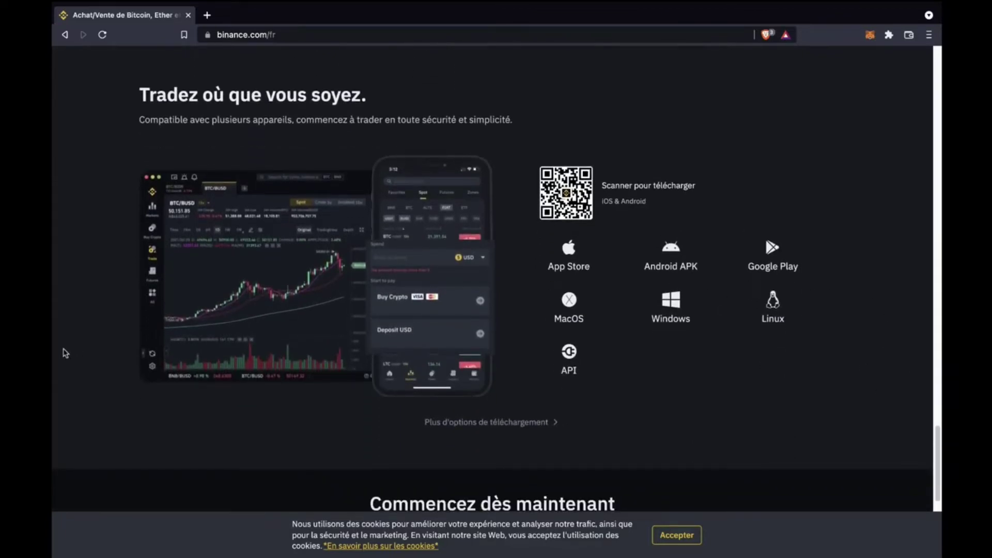
pyautogui.scroll(-4, 107, 408)
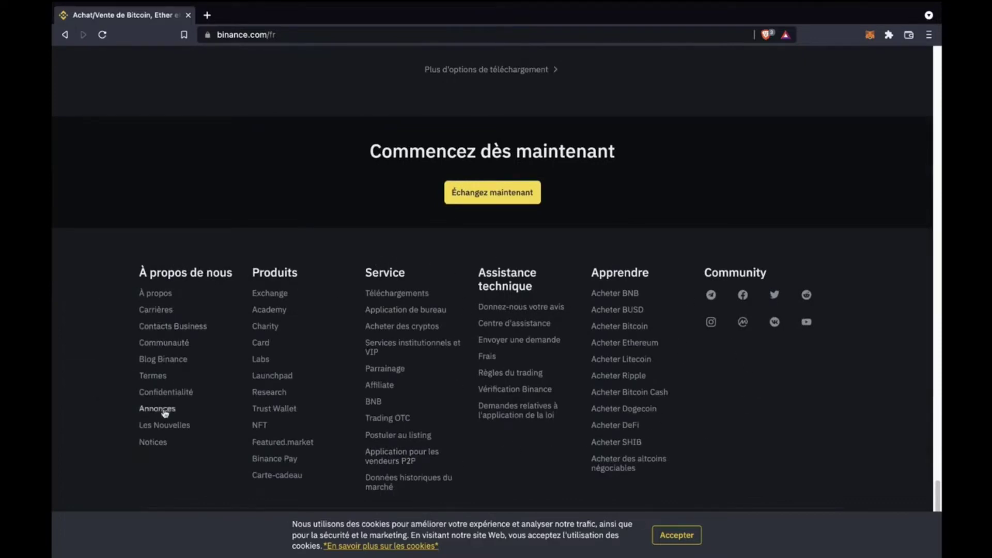
# Step: Return to the start of the home page and show the payment options under Acheter des cryptos
pyautogui.scroll(20, 893, 336)
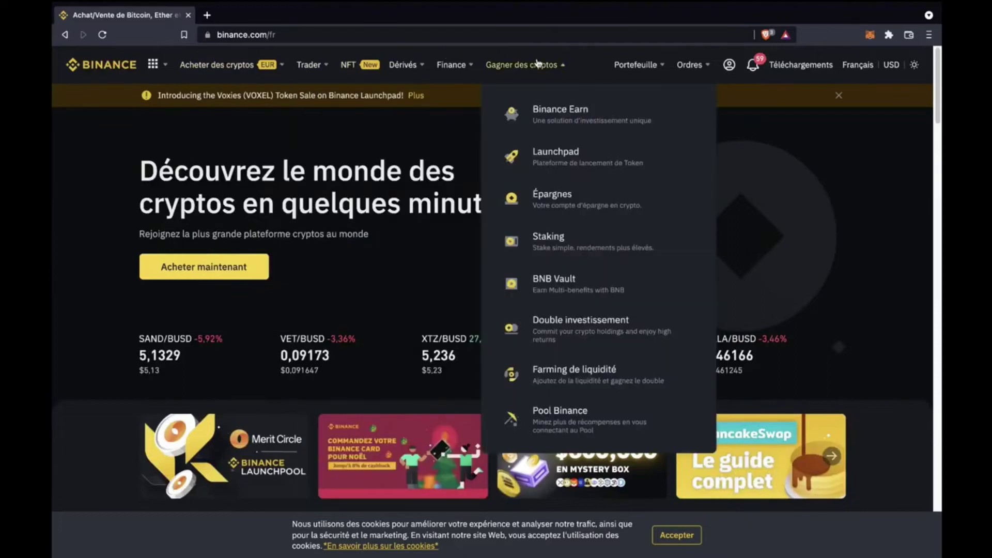
pyautogui.moveTo(196, 78)
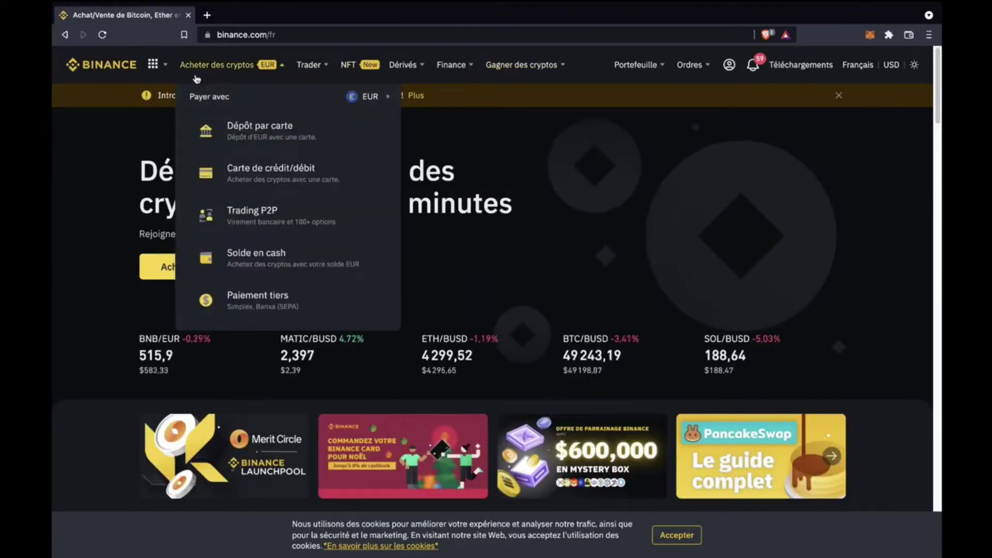
# Step: Open the EUR card deposit page and look through the currencies available for deposit, keeping EUR
pyautogui.click(242, 136)
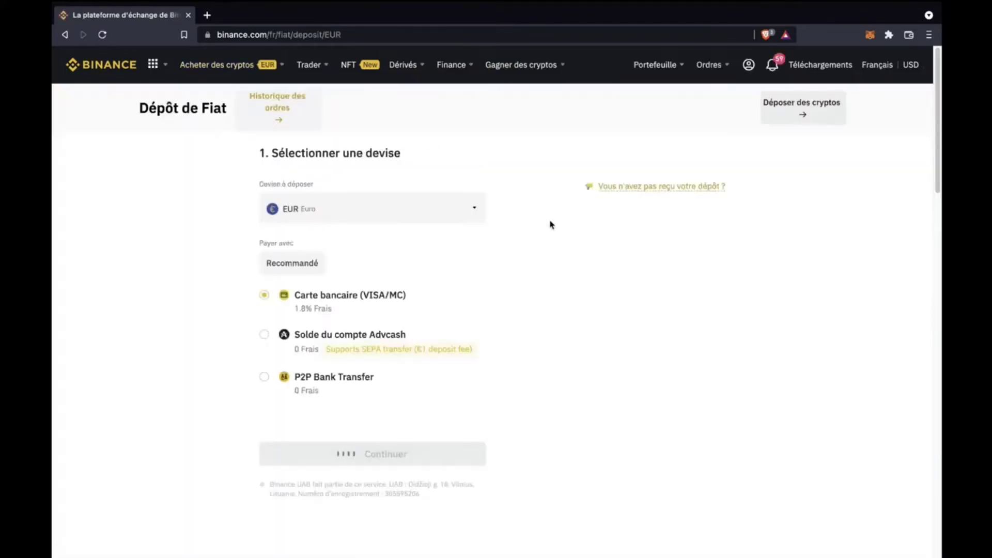
pyautogui.click(324, 212)
pyautogui.scroll(-3, 438, 336)
pyautogui.scroll(-3, 438, 336)
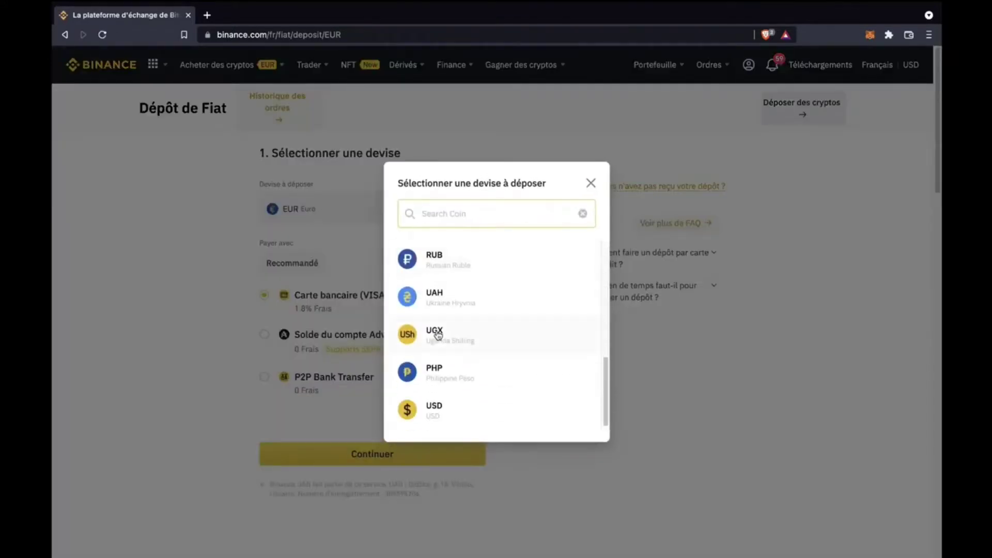
pyautogui.scroll(4, 438, 336)
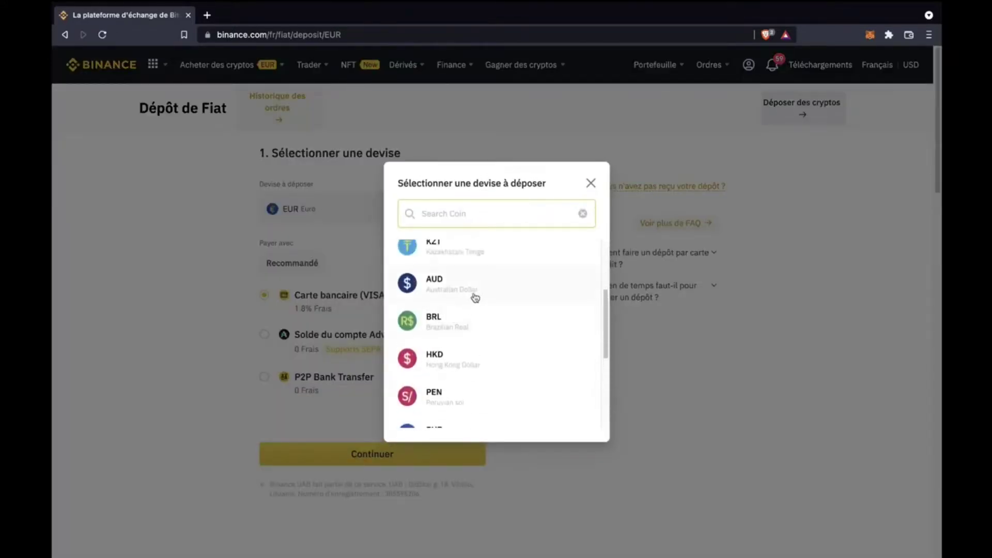
pyautogui.scroll(3, 471, 295)
pyautogui.click(591, 184)
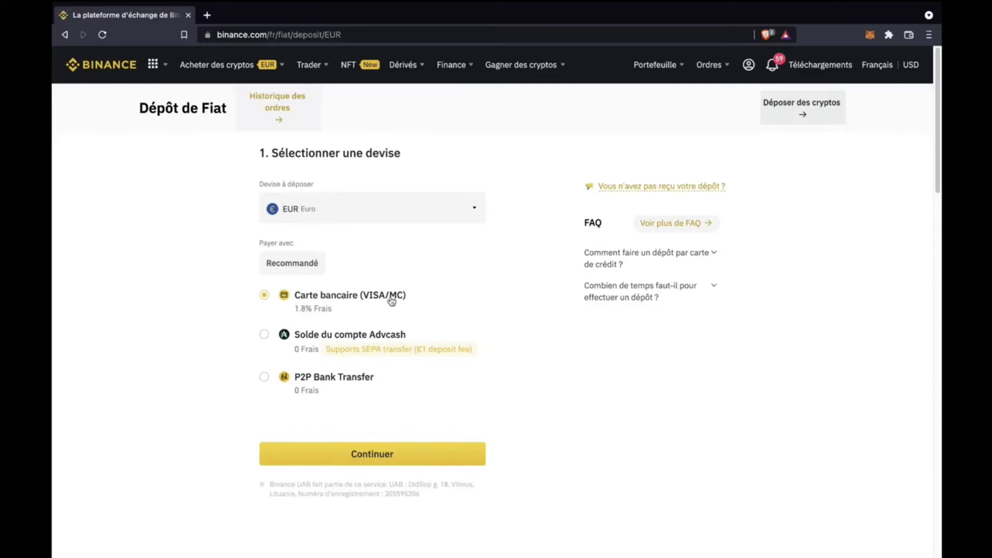
# Step: Preview the amount stage of the bank card deposit, return to currency selection and expand the FAQ on deposit time
pyautogui.click(405, 457)
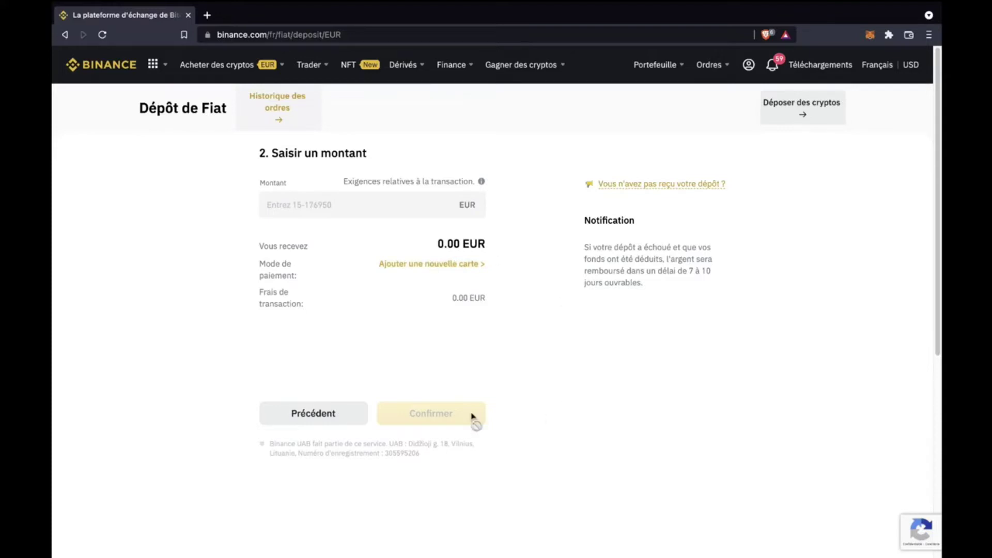
pyautogui.click(323, 420)
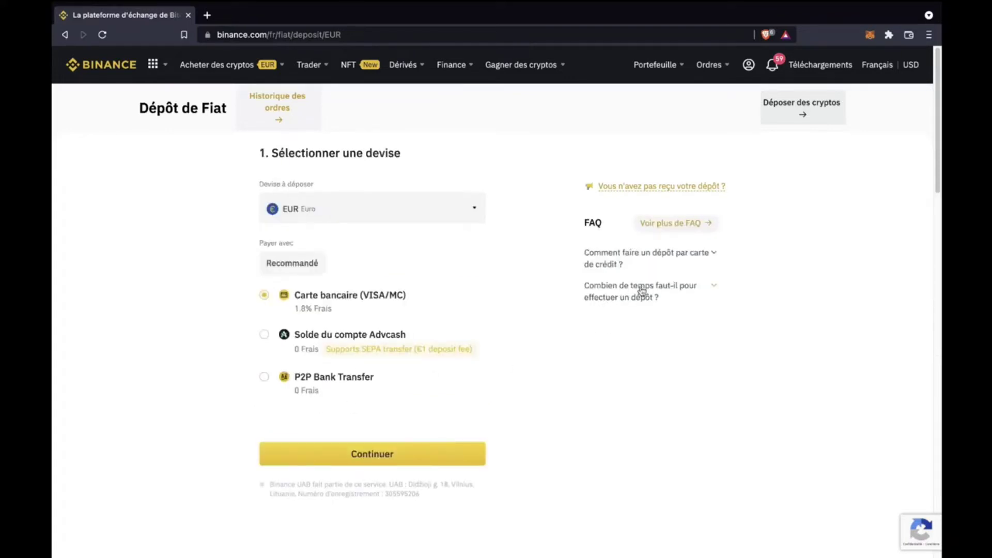
pyautogui.click(655, 305)
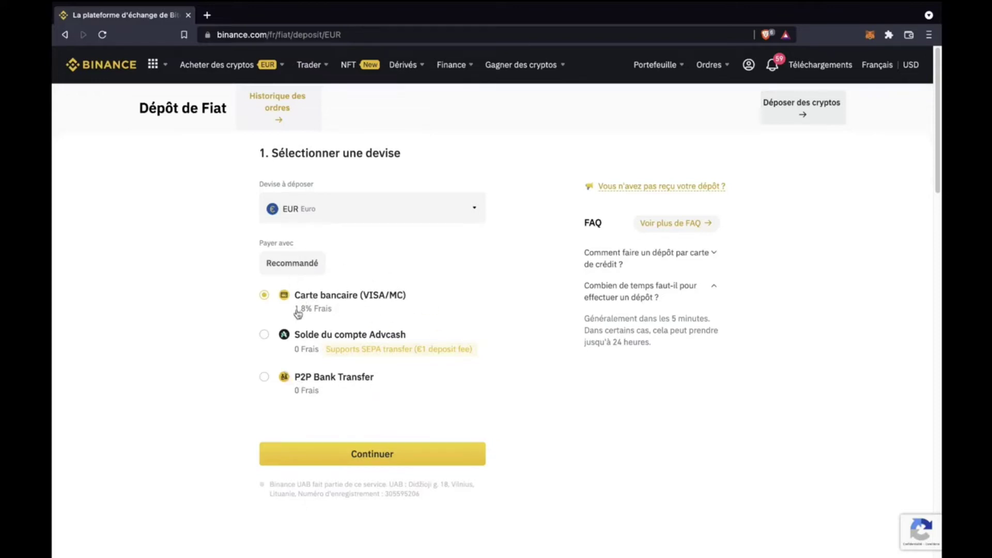
# Step: Open the credit/debit card purchase page and set the amount to spend to 500 EUR
pyautogui.moveTo(224, 64)
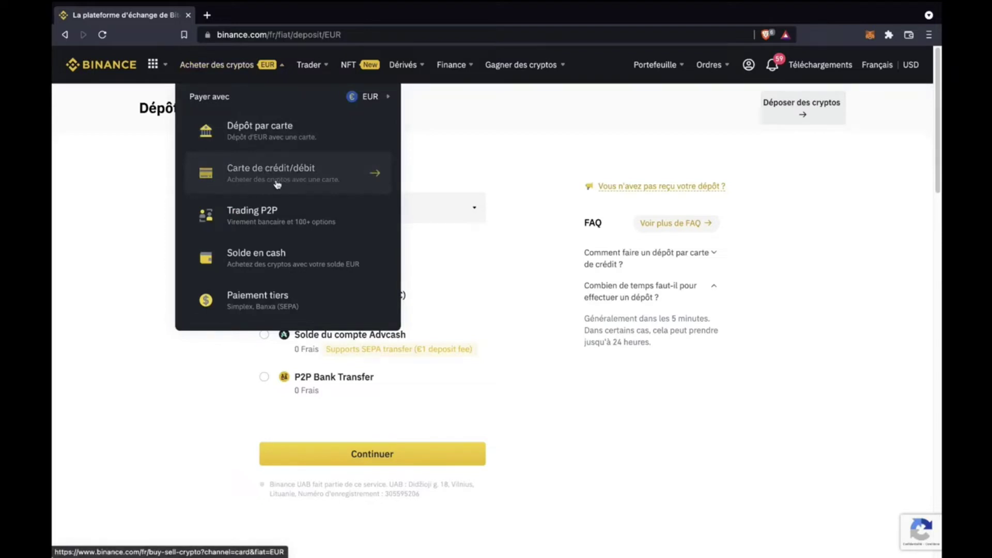
pyautogui.click(309, 179)
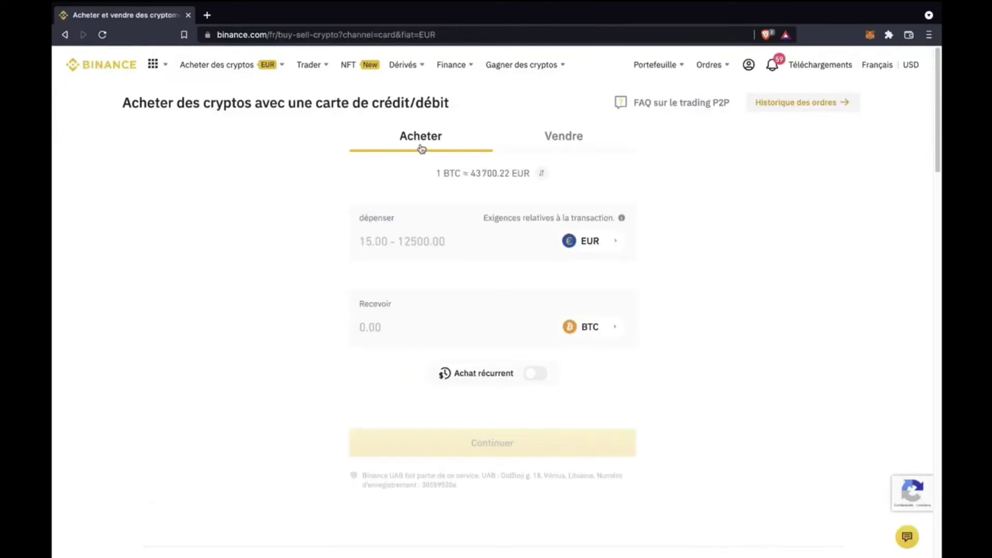
pyautogui.click(401, 235)
pyautogui.write('500')
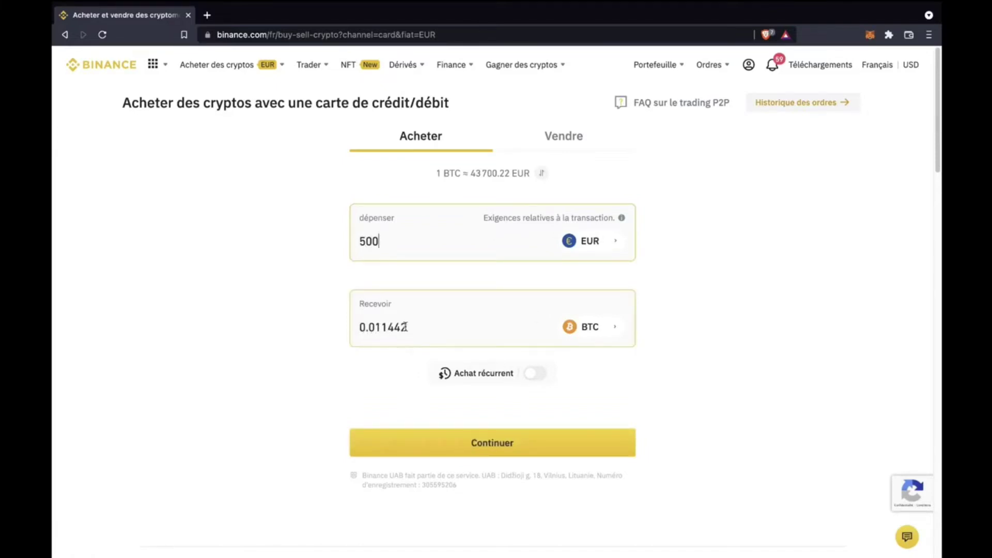
# Step: Browse the cryptos that can be received, search for SOL and close the list without choosing one
pyautogui.click(593, 328)
pyautogui.scroll(-5, 551, 288)
pyautogui.scroll(-15, 550, 288)
pyautogui.scroll(20, 550, 288)
pyautogui.click(453, 212)
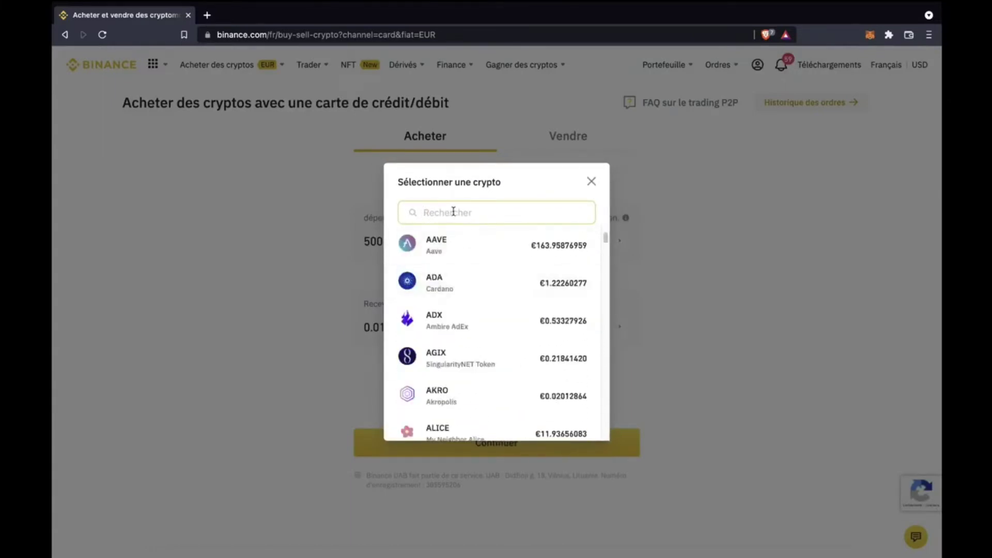
pyautogui.write('SOLA')
pyautogui.press('BackSpace')
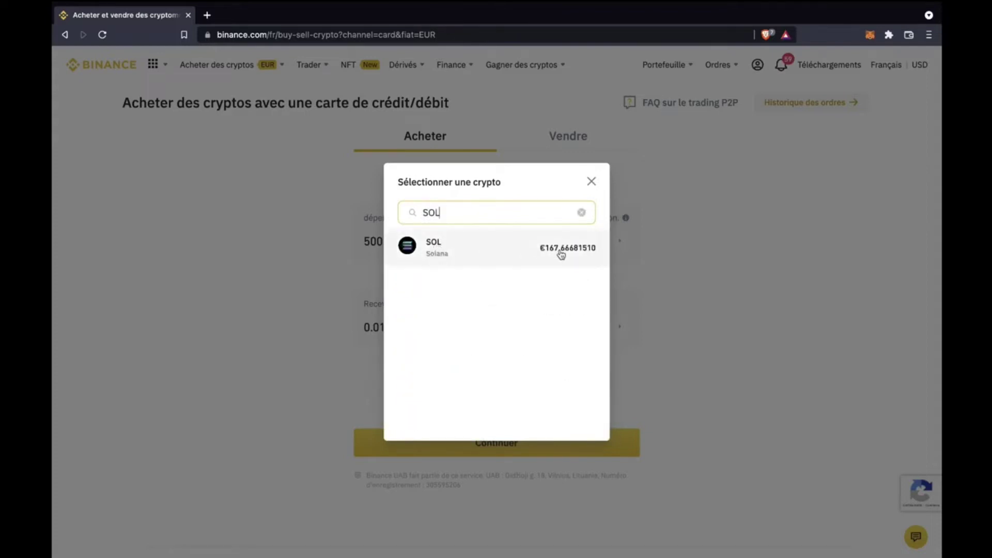
pyautogui.click(592, 182)
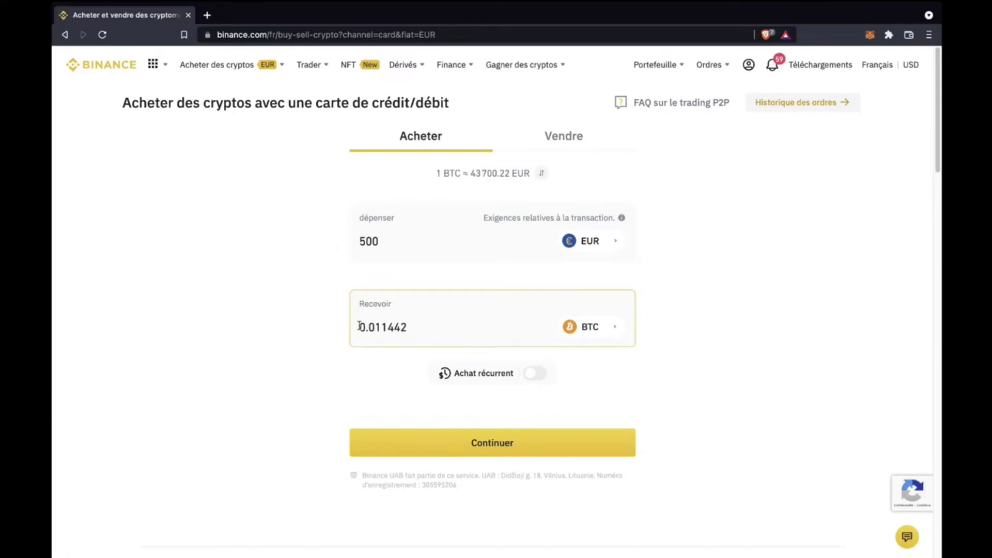
# Step: Show the crypto selling form, and open the page for buying cryptos with the EUR cash balance
pyautogui.click(564, 136)
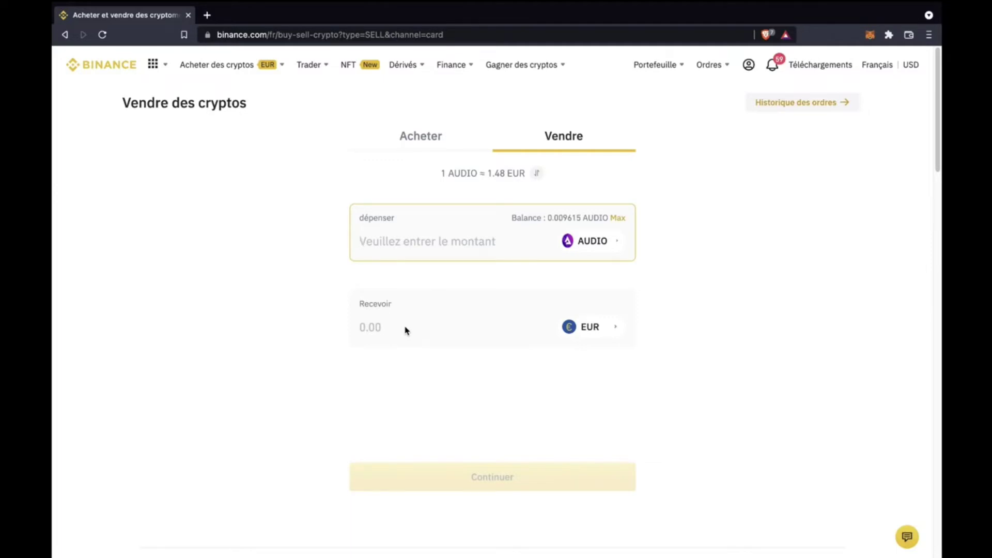
pyautogui.moveTo(248, 67)
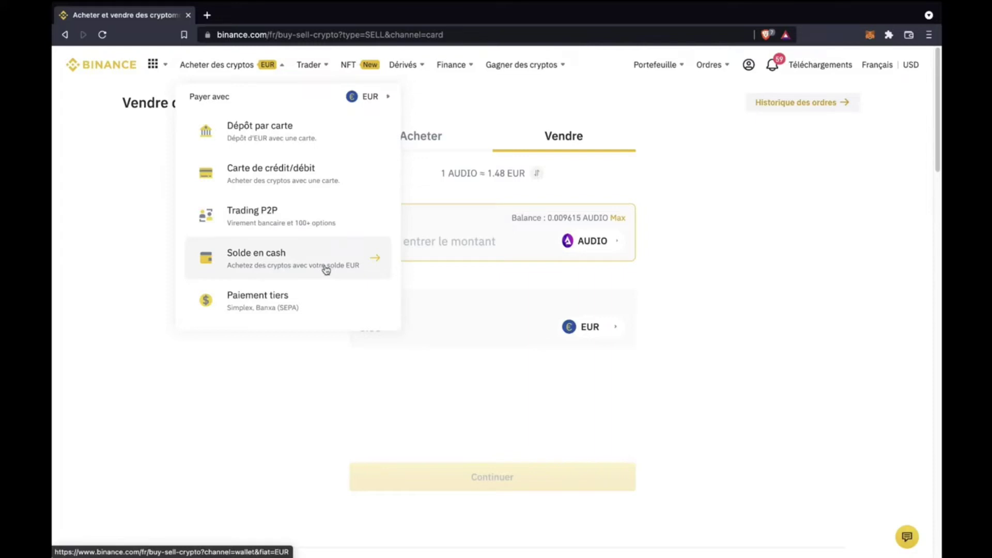
pyautogui.click(258, 266)
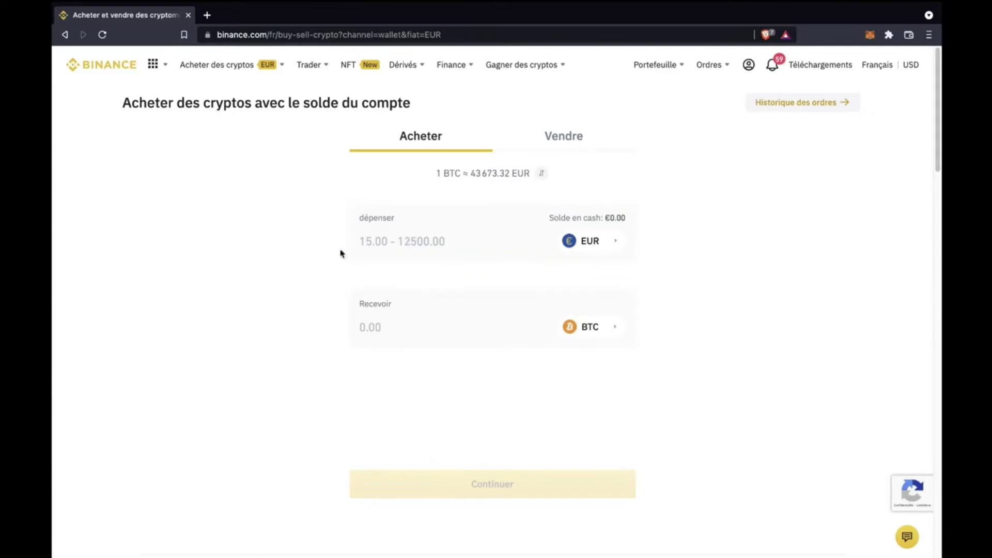
# Step: Open the third-party payment page (Simplex, Banxa, SEPA) and look through the cryptos it offers
pyautogui.moveTo(202, 75)
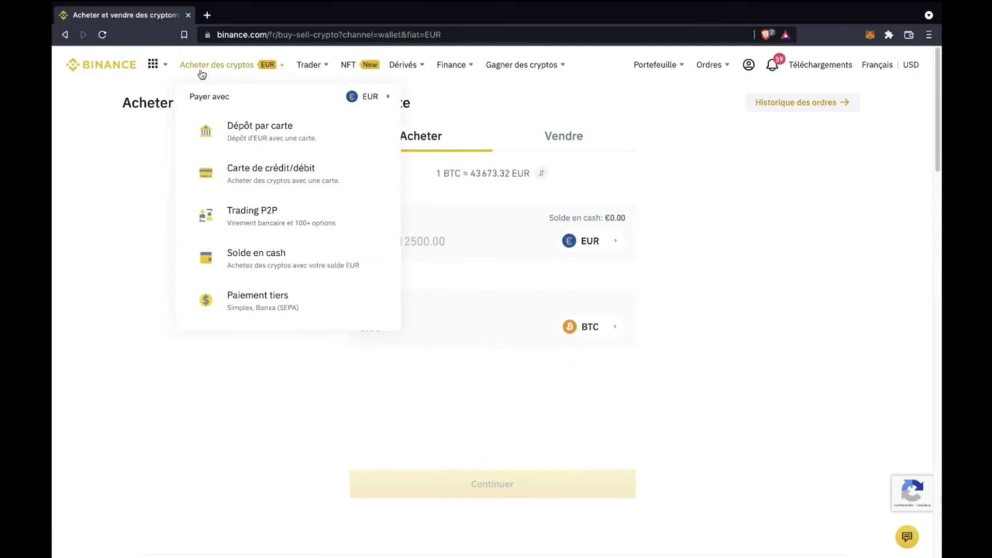
pyautogui.click(294, 295)
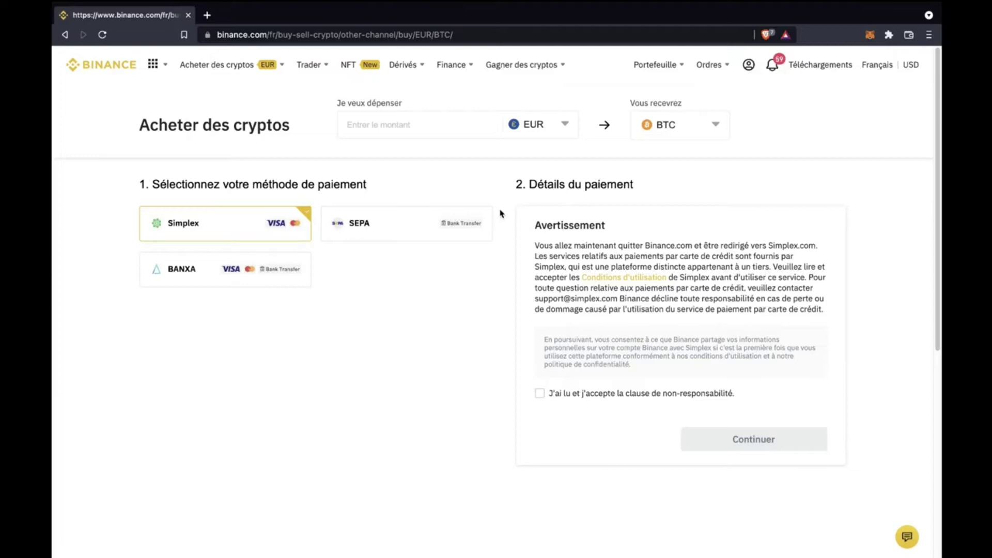
pyautogui.click(384, 132)
pyautogui.click(715, 128)
pyautogui.scroll(-3, 699, 237)
pyautogui.scroll(3, 700, 238)
pyautogui.click(371, 335)
# Step: Return to the home page, open Marchés and review the prices, 24h variations, volumes and market caps of the listed cryptos
pyautogui.moveTo(243, 66)
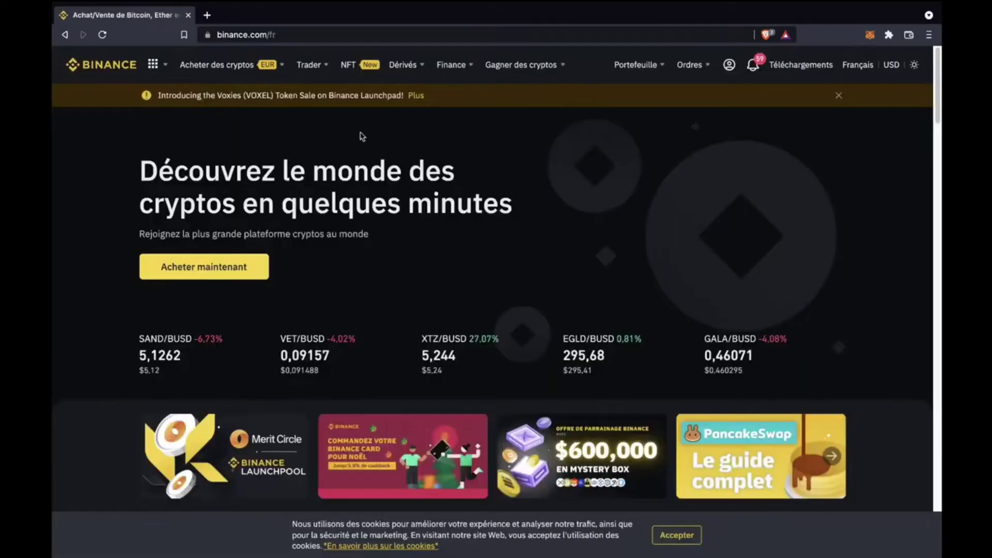
pyautogui.moveTo(313, 70)
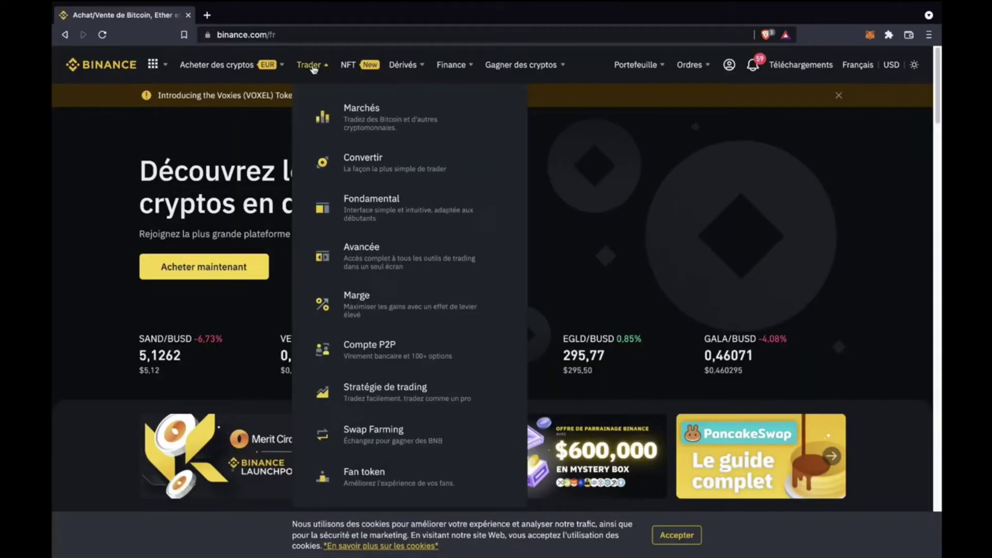
pyautogui.click(357, 110)
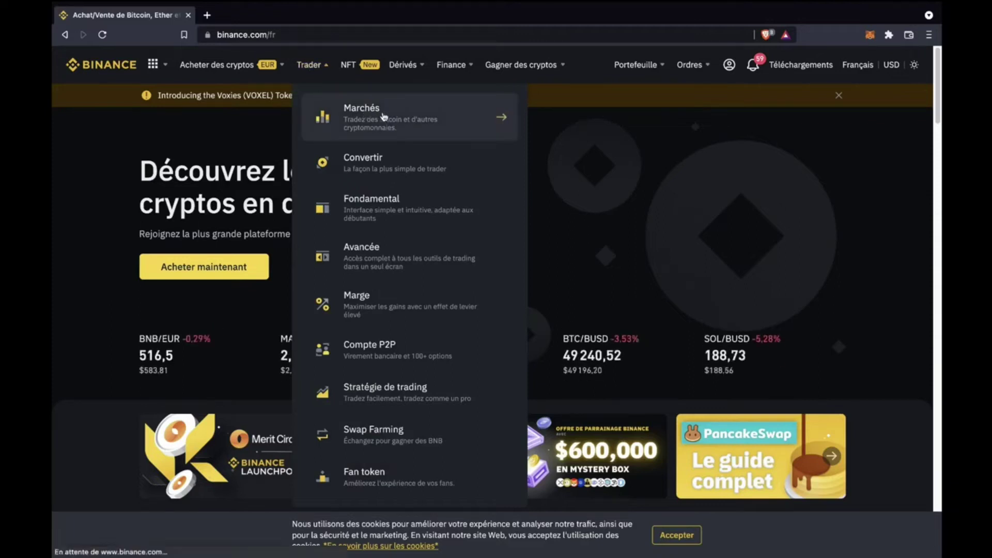
pyautogui.scroll(-2, 99, 385)
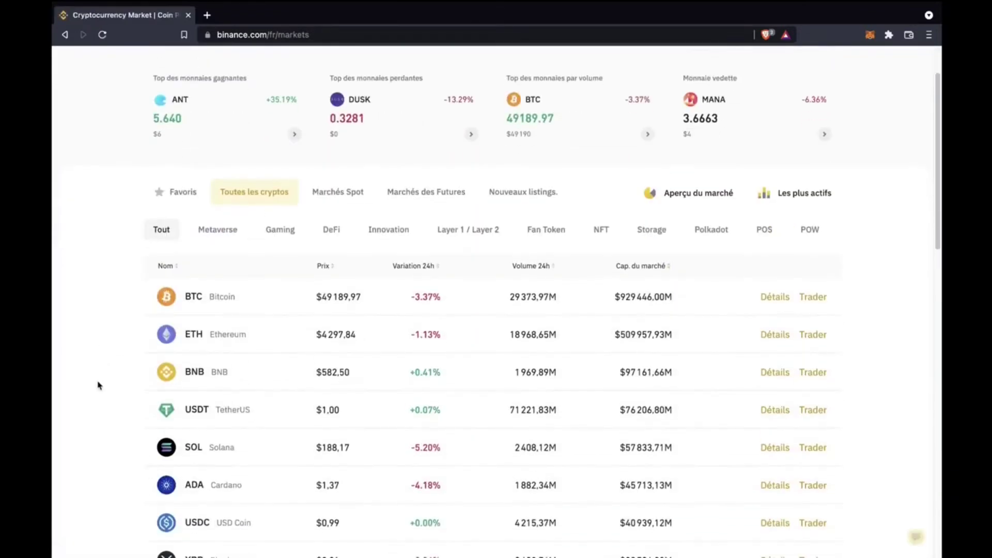
pyautogui.scroll(-4, 98, 385)
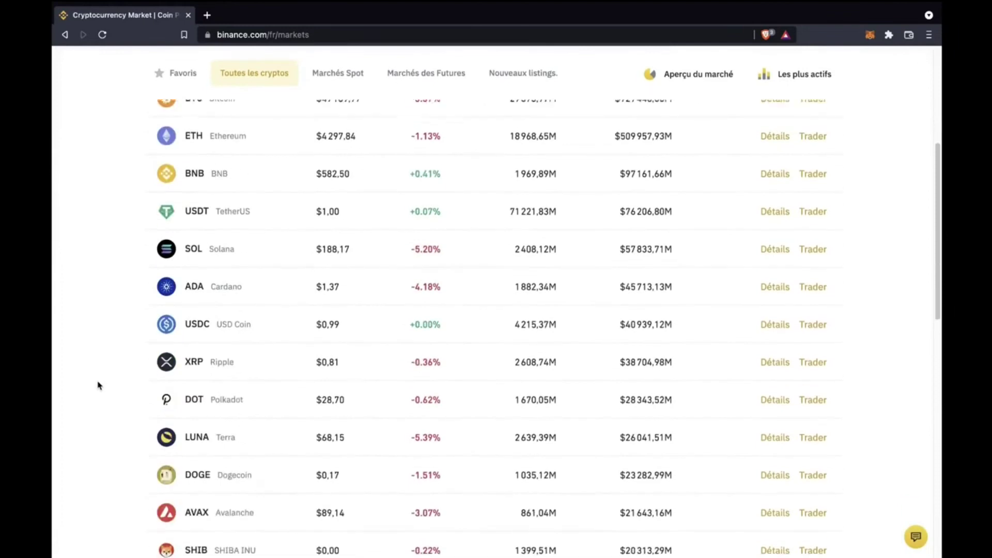
pyautogui.scroll(2, 139, 238)
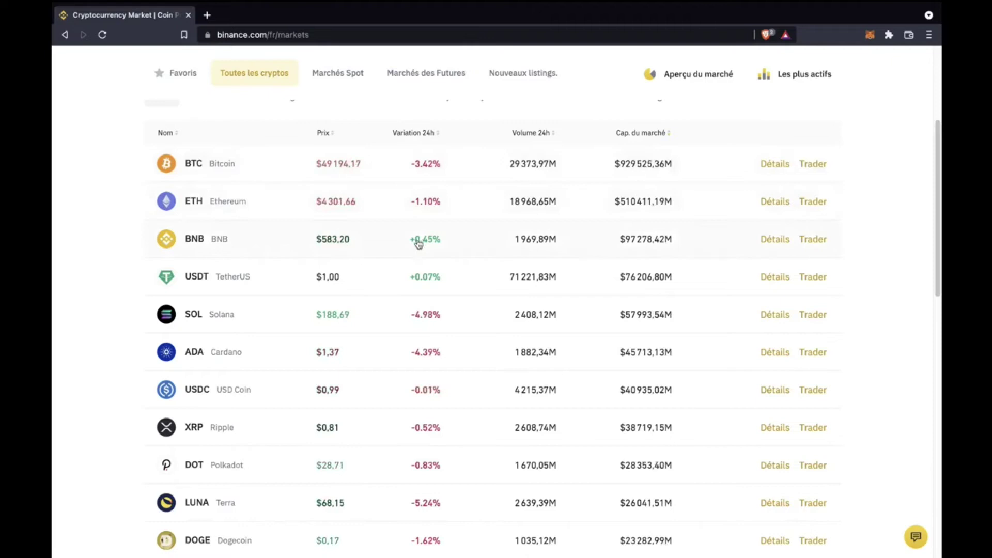
pyautogui.scroll(4, 418, 240)
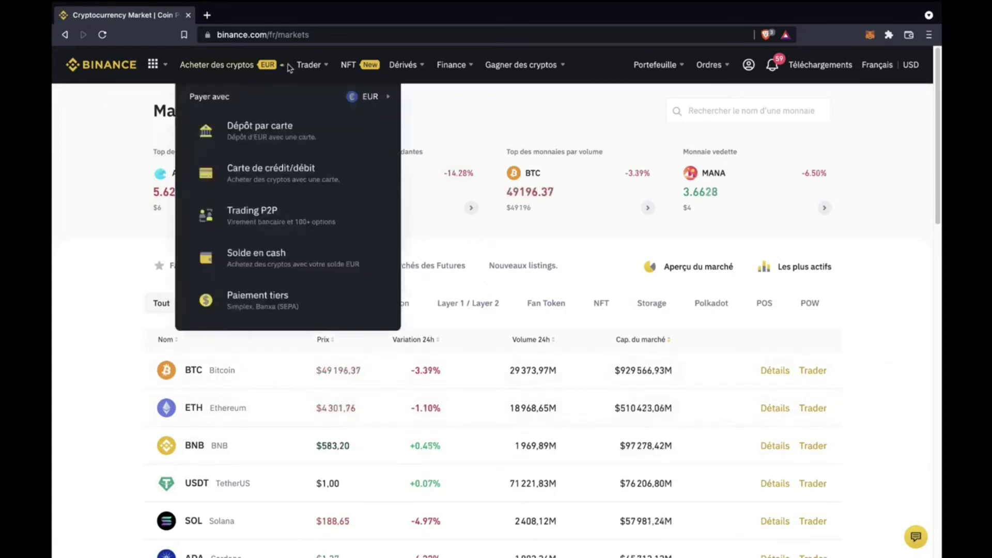
# Step: Open the Convertir page and look through the currencies available as conversion target
pyautogui.moveTo(310, 66)
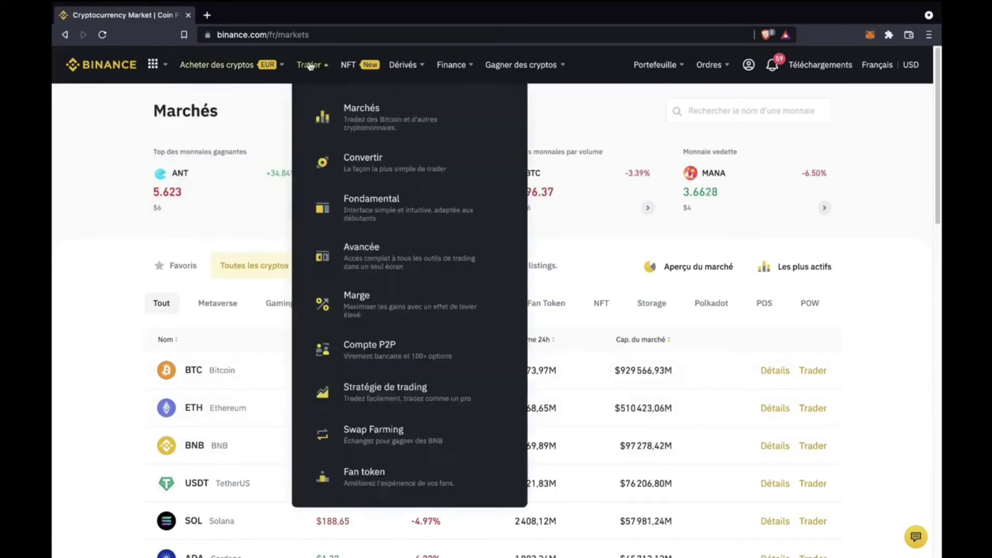
pyautogui.click(382, 167)
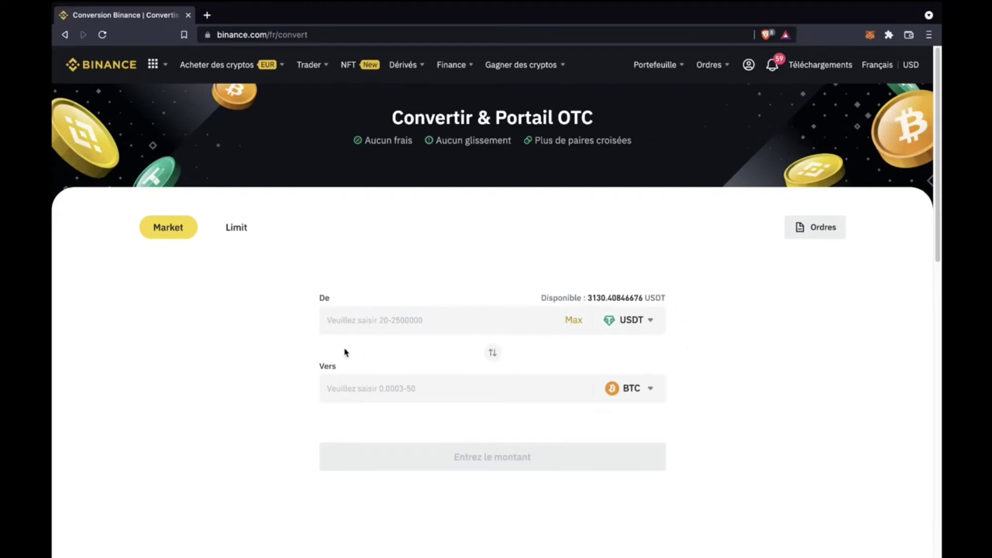
pyautogui.scroll(-2, 206, 364)
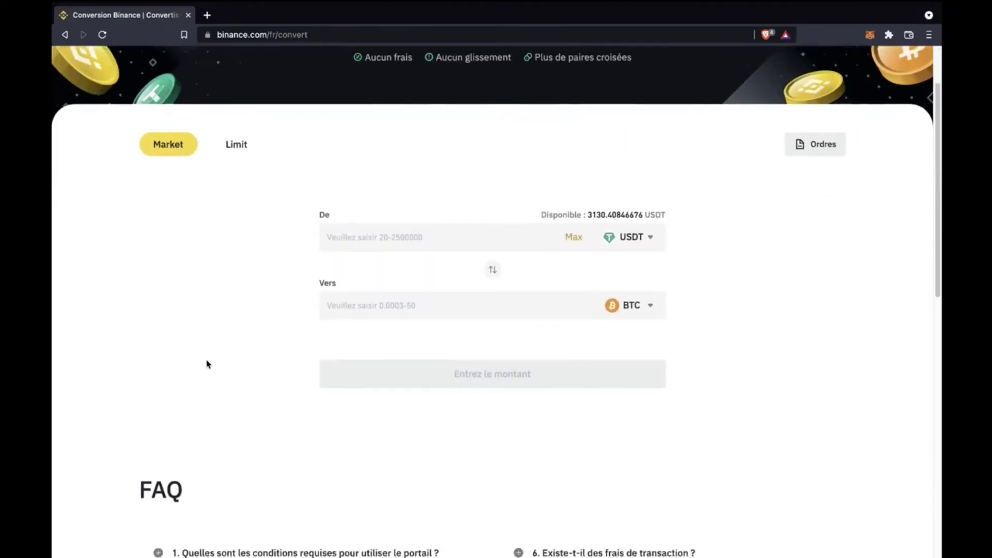
pyautogui.click(652, 307)
pyautogui.scroll(-3, 523, 391)
pyautogui.scroll(3, 486, 399)
pyautogui.click(235, 344)
pyautogui.scroll(1, 235, 343)
pyautogui.scroll(-2, 235, 344)
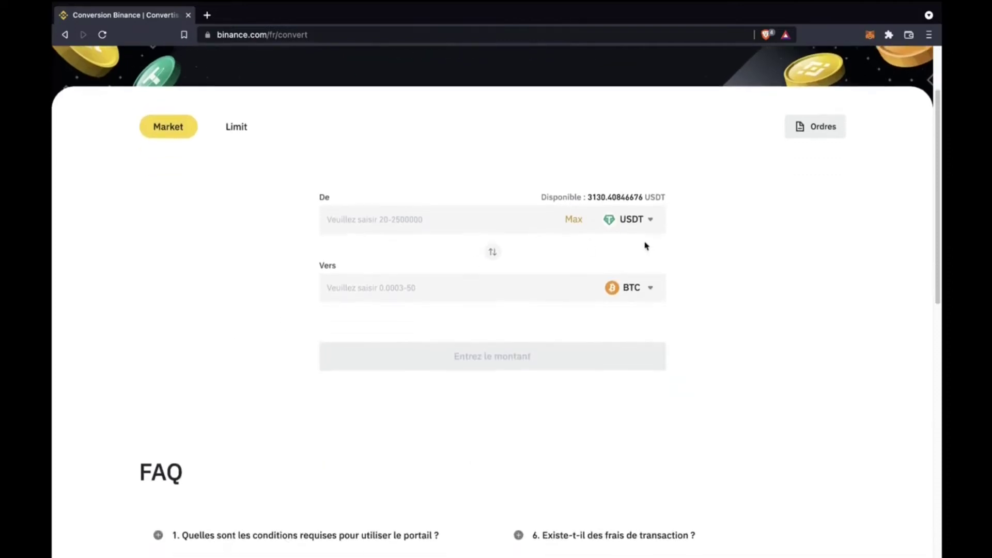
# Step: Search the source currencies of the conversion for EUR and close the list without choosing it
pyautogui.click(631, 221)
pyautogui.write('eur')
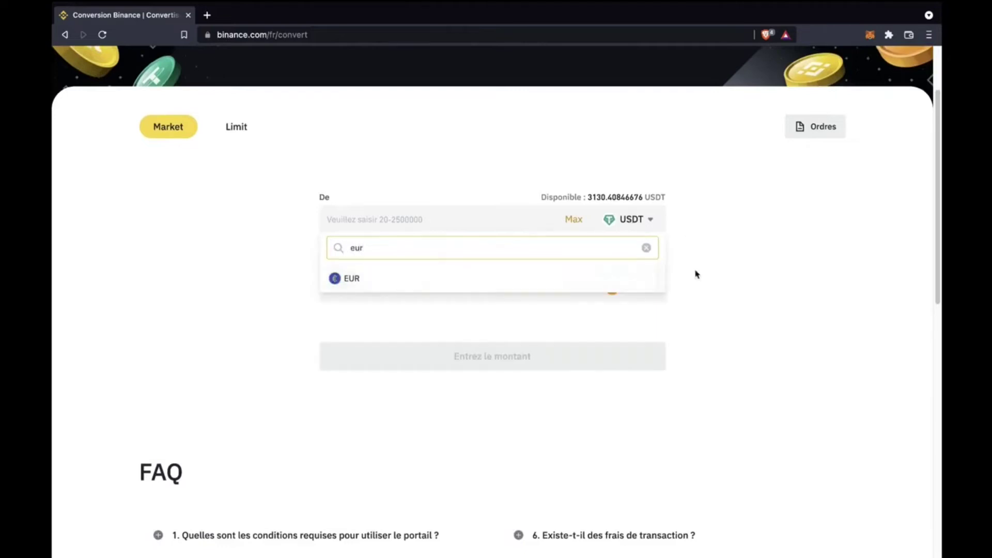
pyautogui.click(742, 288)
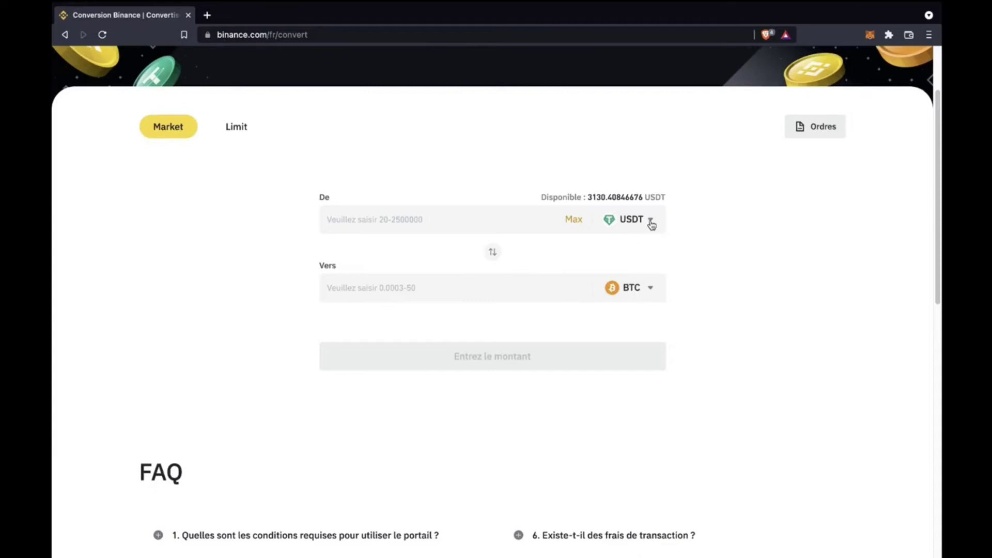
# Step: Set the conversion target to SOL and the amount to convert to 100 USDT
pyautogui.click(644, 288)
pyautogui.write('sol')
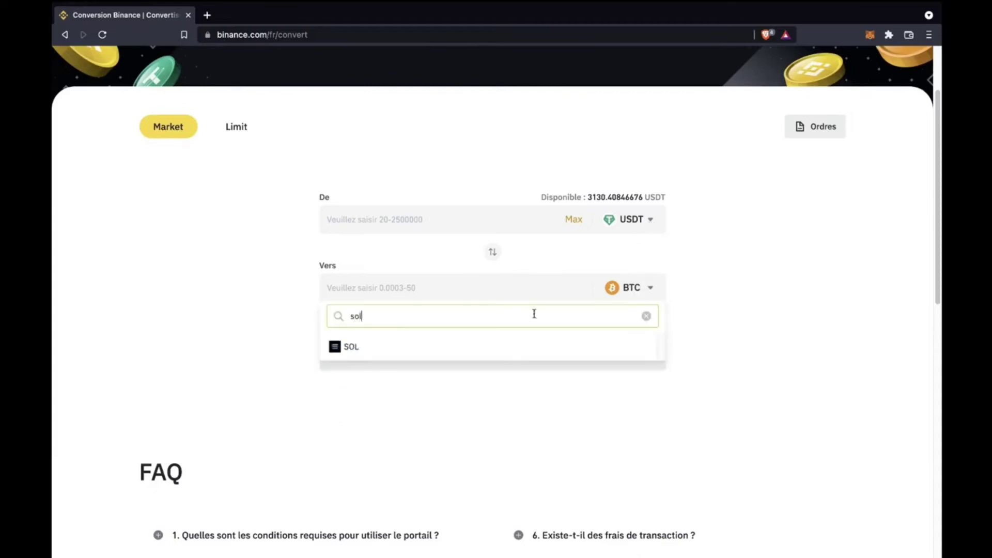
pyautogui.click(398, 352)
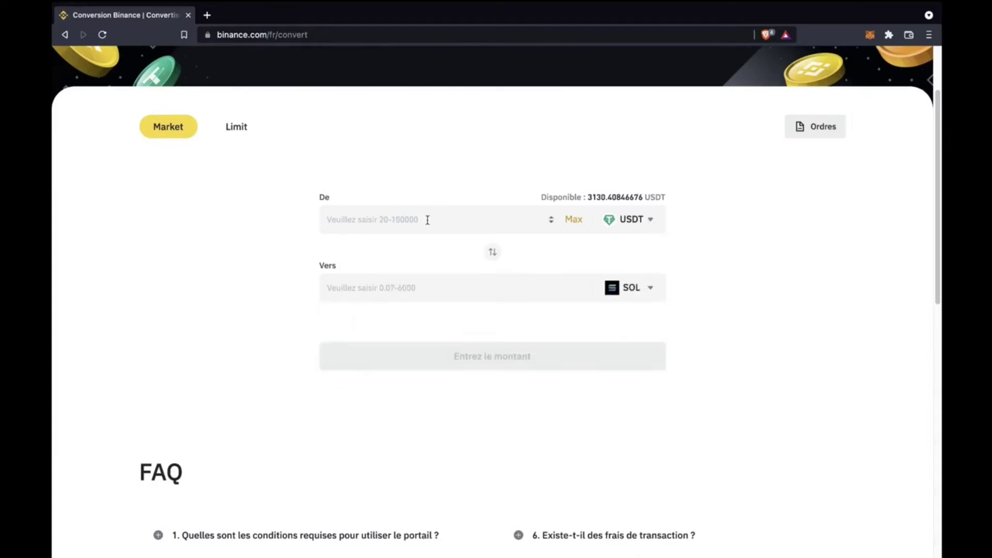
pyautogui.click(449, 219)
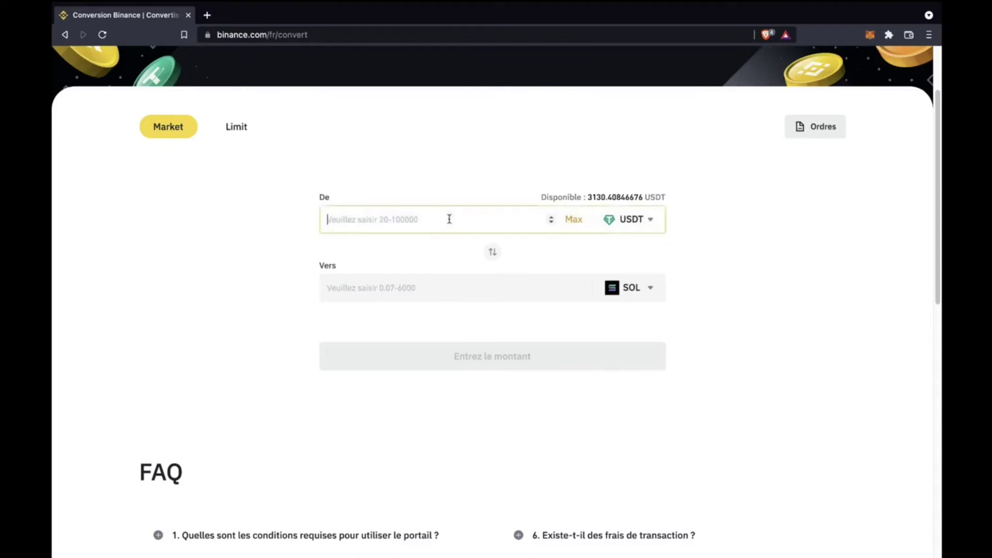
pyautogui.write('100')
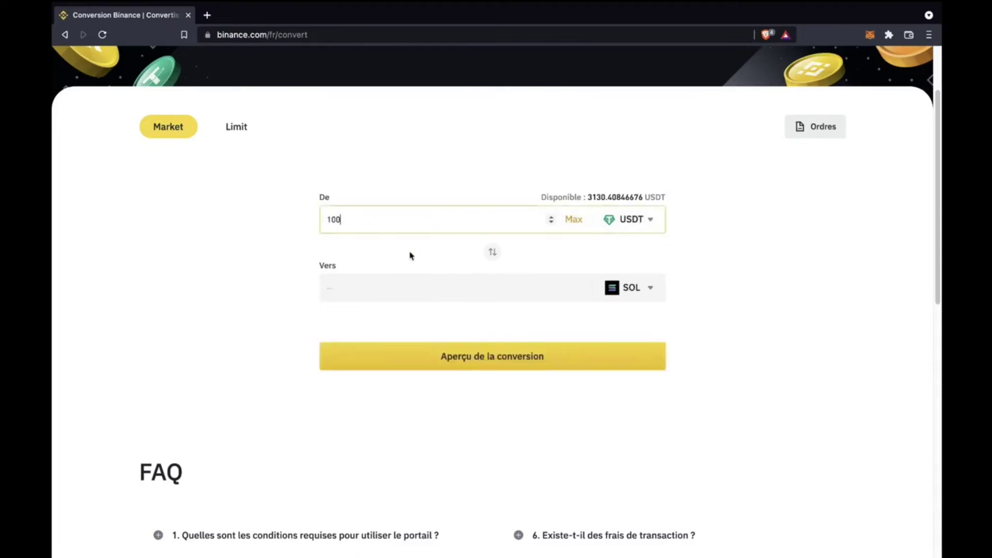
# Step: Preview the quote for converting 100 USDT to SOL and go back to the conversion form without confirming it
pyautogui.click(436, 361)
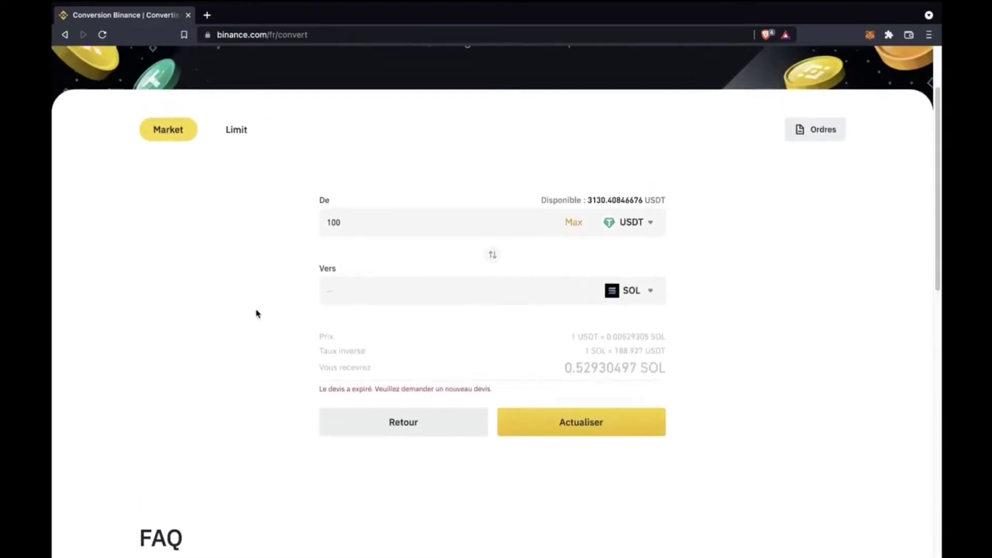
pyautogui.click(418, 425)
pyautogui.scroll(2, 269, 166)
# Step: Look through the trading options offered under Trader, from Marchés and Fondamental down to Fan token
pyautogui.moveTo(314, 74)
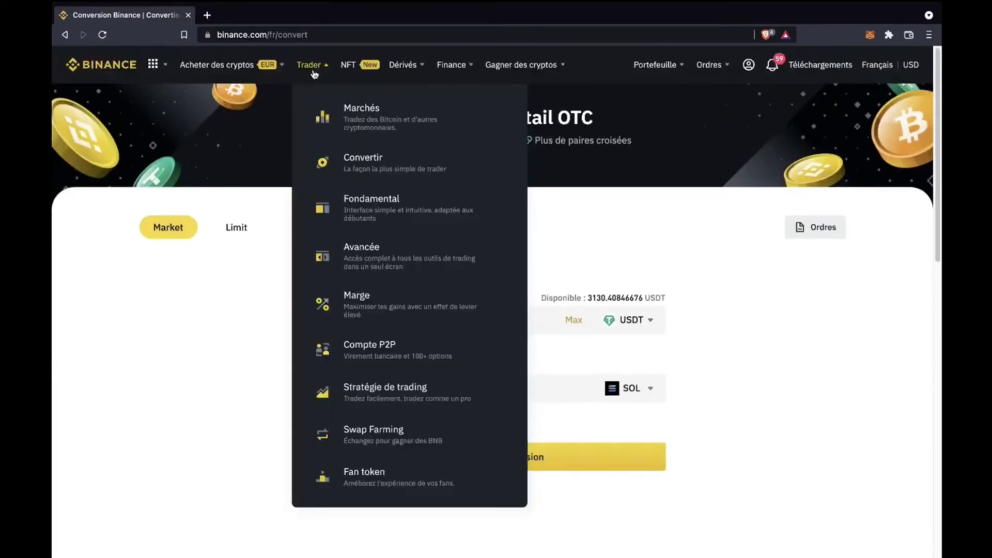
pyautogui.moveTo(225, 64)
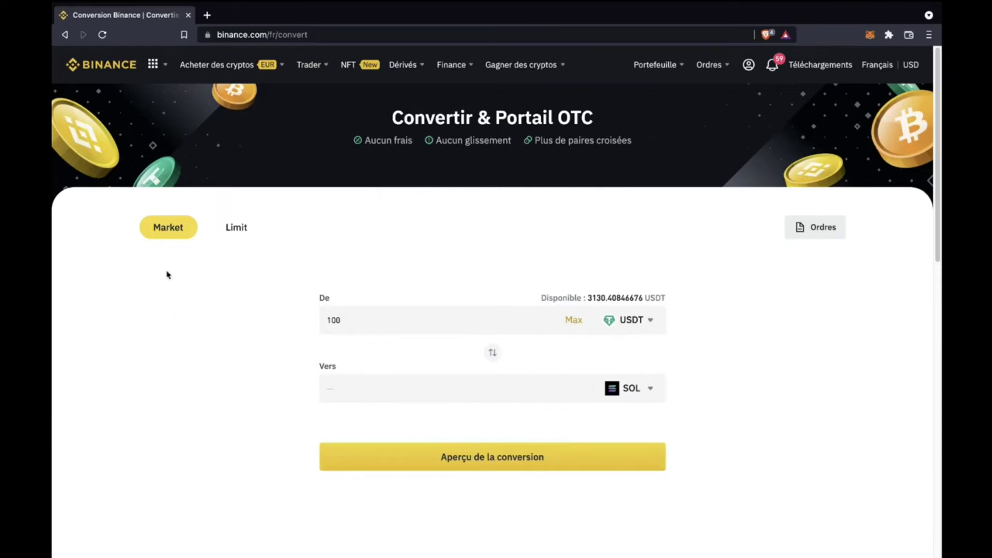
pyautogui.moveTo(308, 65)
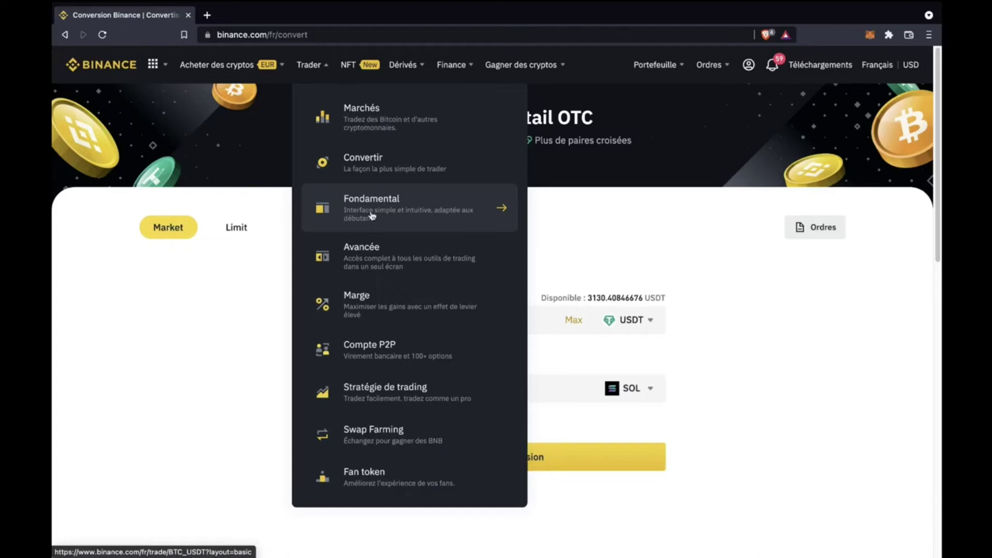
pyautogui.moveTo(154, 67)
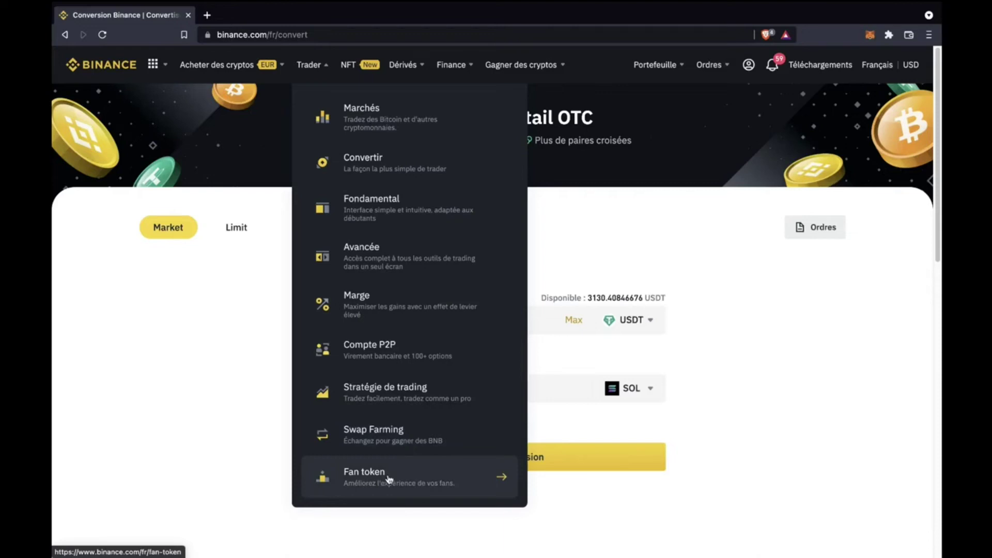
# Step: Open the Binance NFT marketplace in a new tab and examine its recommended creators, recommended collections and trending NFTs
pyautogui.middleClick(349, 64)
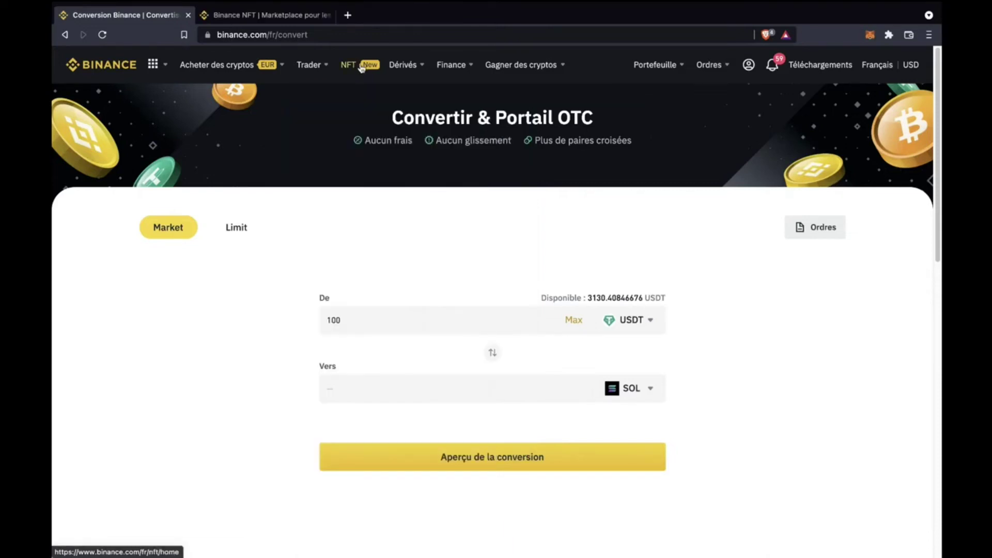
pyautogui.click(296, 15)
pyautogui.scroll(-3, 266, 279)
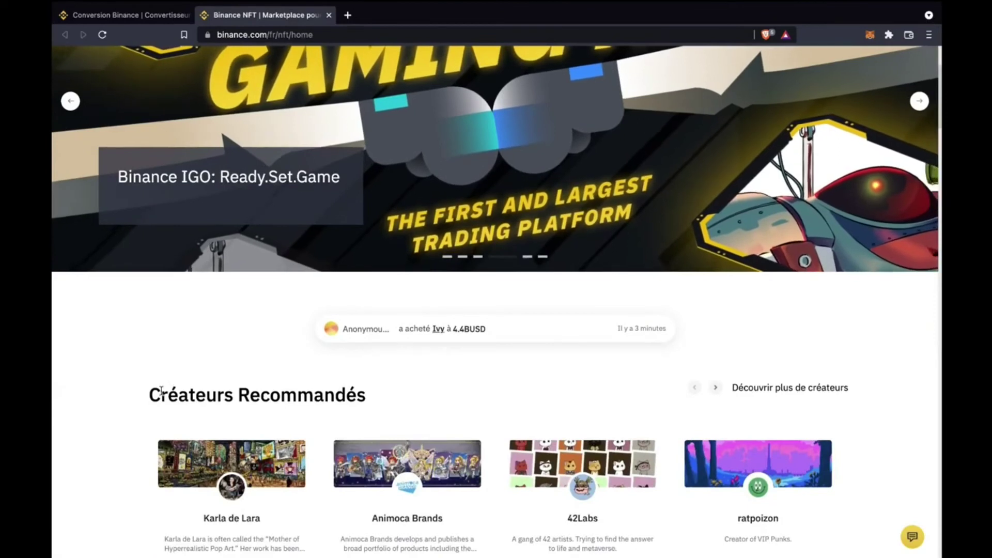
pyautogui.scroll(-2, 161, 393)
pyautogui.scroll(-5, 133, 340)
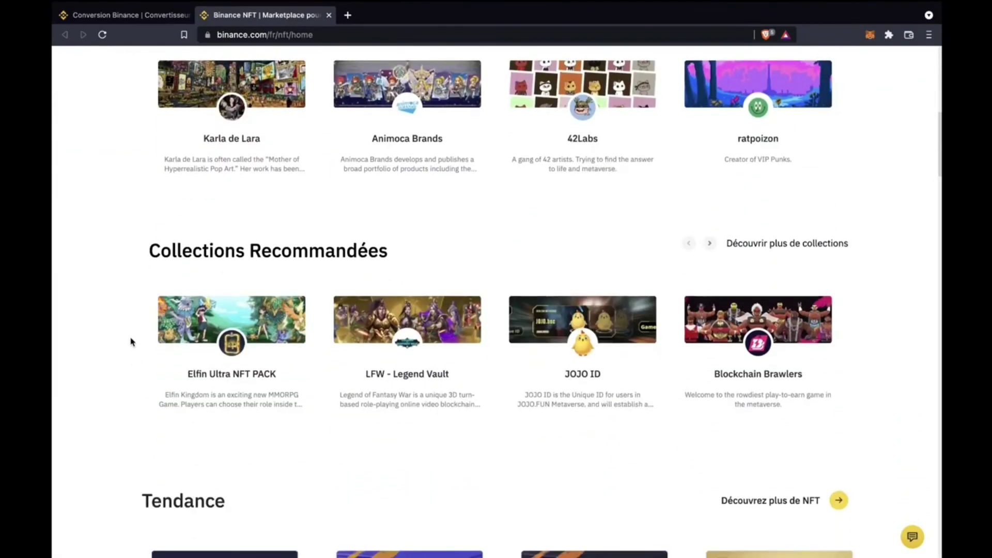
pyautogui.scroll(-8, 133, 341)
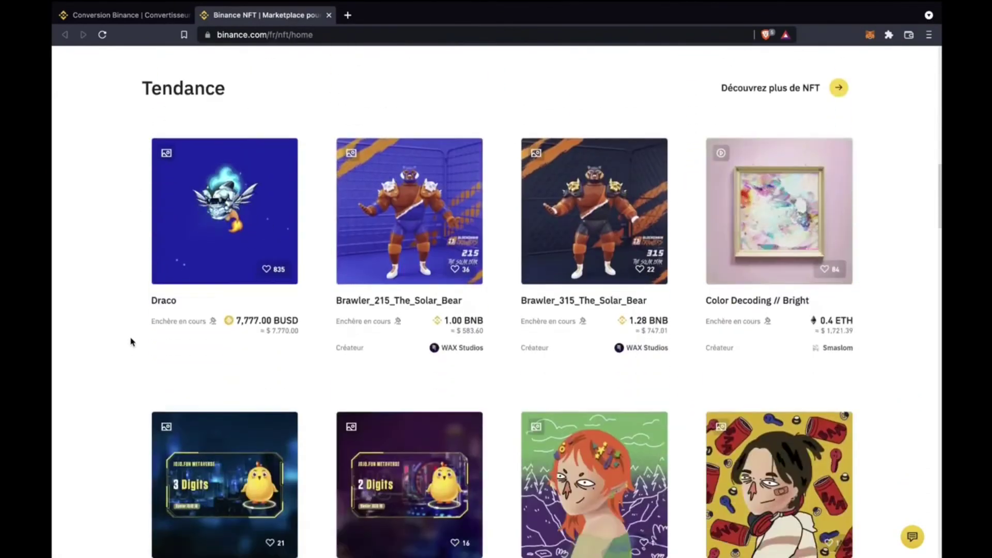
pyautogui.scroll(-6, 130, 342)
pyautogui.scroll(-18, 131, 342)
pyautogui.scroll(-8, 131, 341)
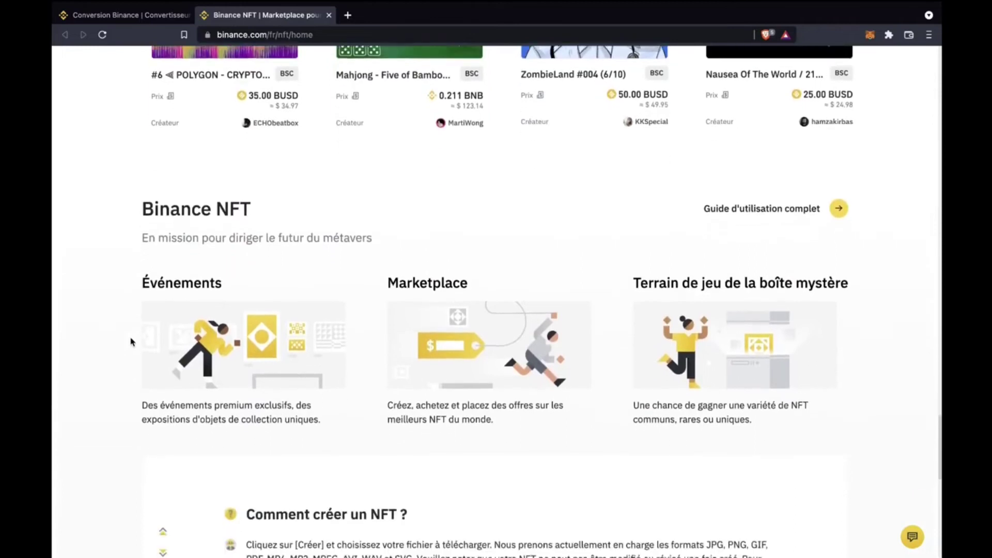
# Step: Read the NFT buying guide and the À propos de nous section, then close the NFT marketplace tab
pyautogui.scroll(-4, 130, 341)
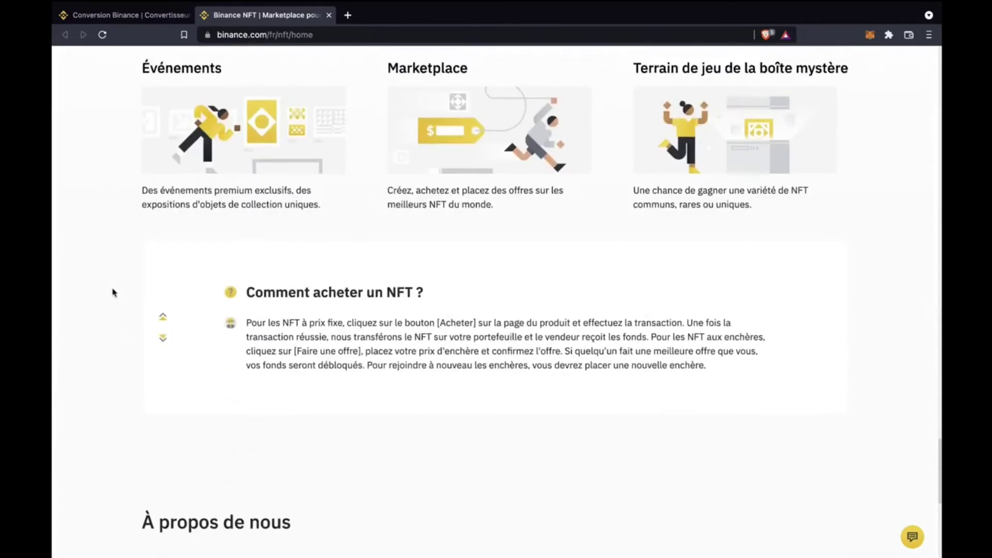
pyautogui.scroll(-2, 114, 293)
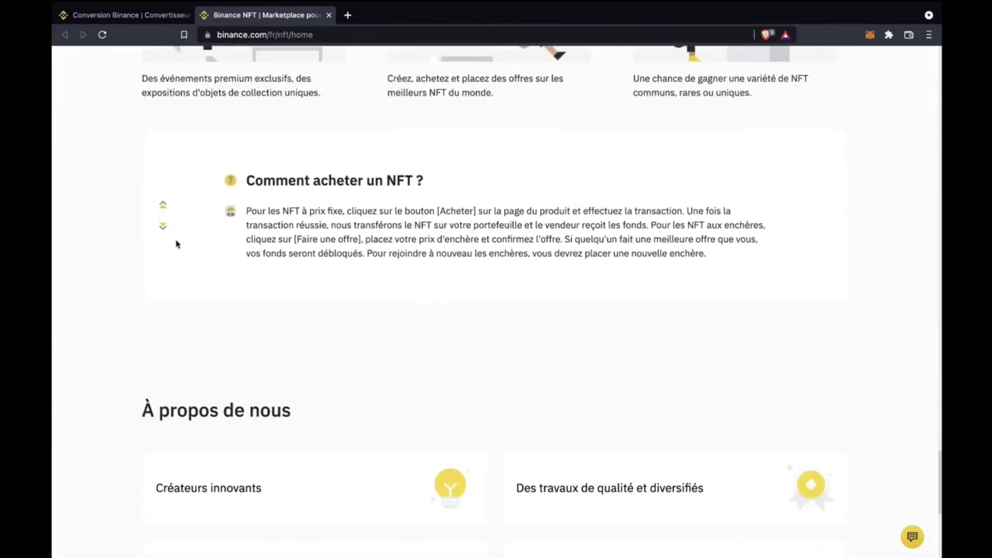
pyautogui.scroll(-3, 89, 393)
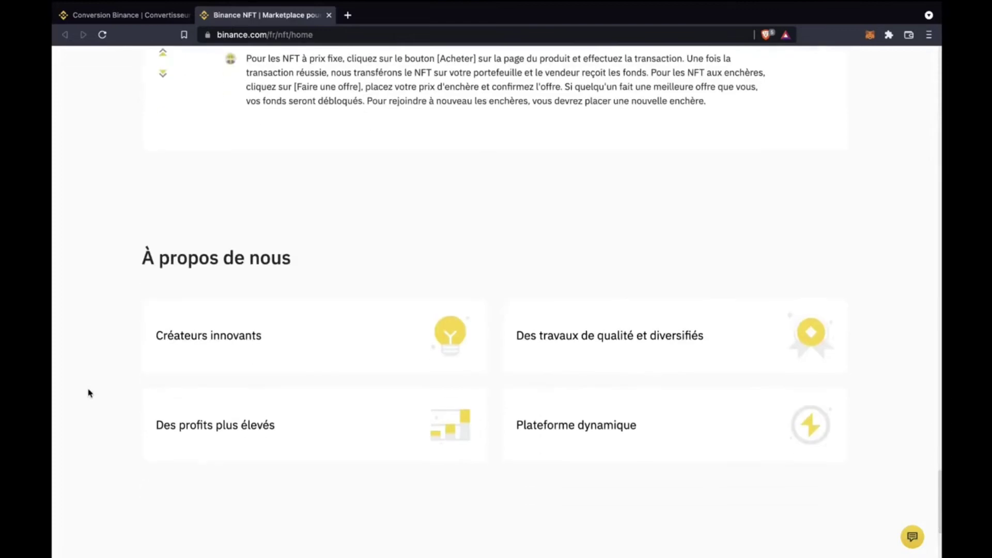
pyautogui.scroll(20, 89, 393)
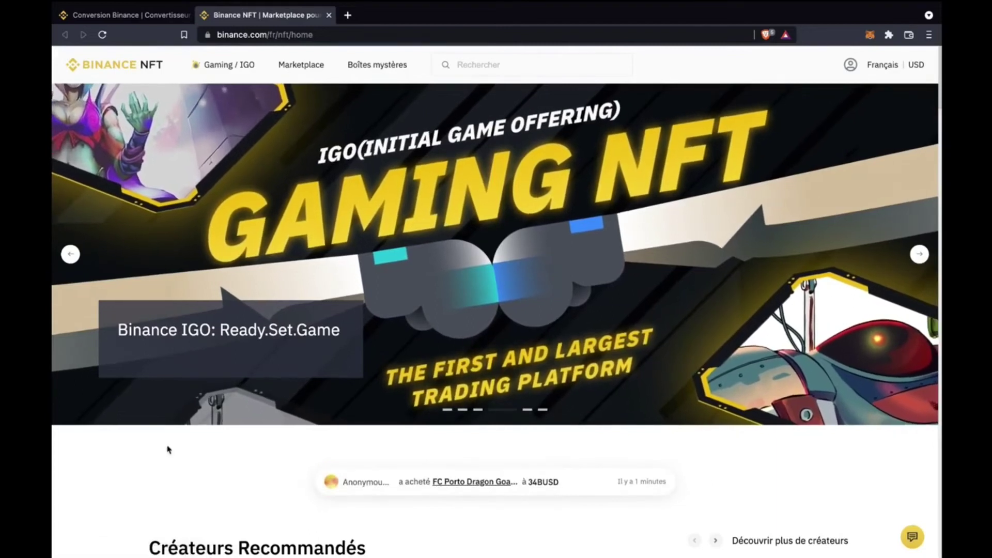
pyautogui.scroll(-4, 168, 450)
pyautogui.scroll(4, 111, 472)
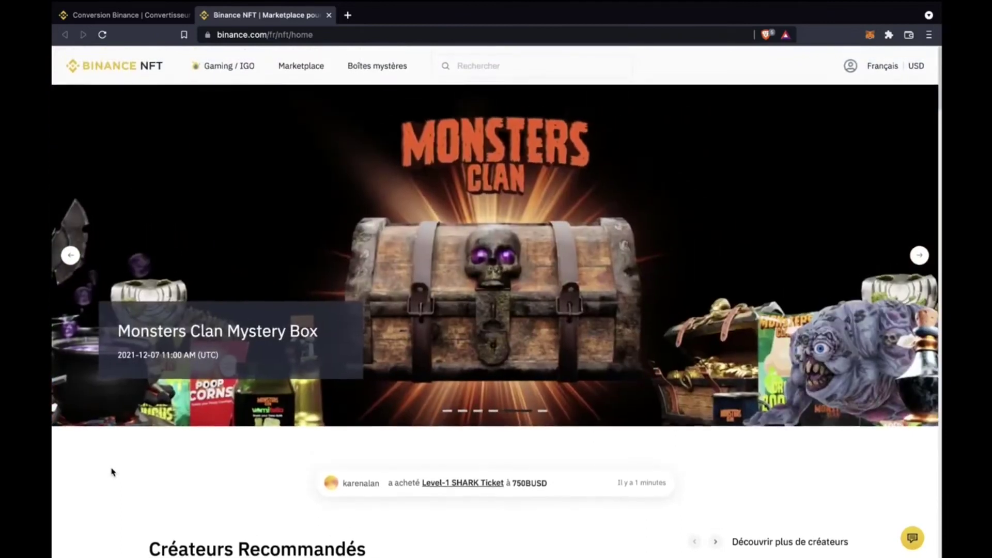
pyautogui.click(329, 19)
# Step: Look through the products offered under Dérivés, Finance and Gagner des cryptos
pyautogui.moveTo(418, 66)
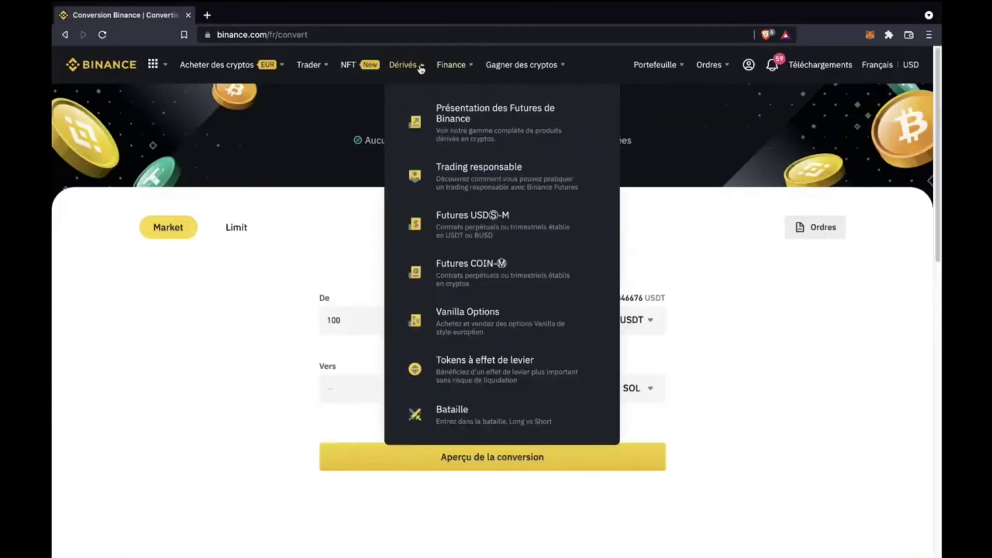
pyautogui.moveTo(456, 67)
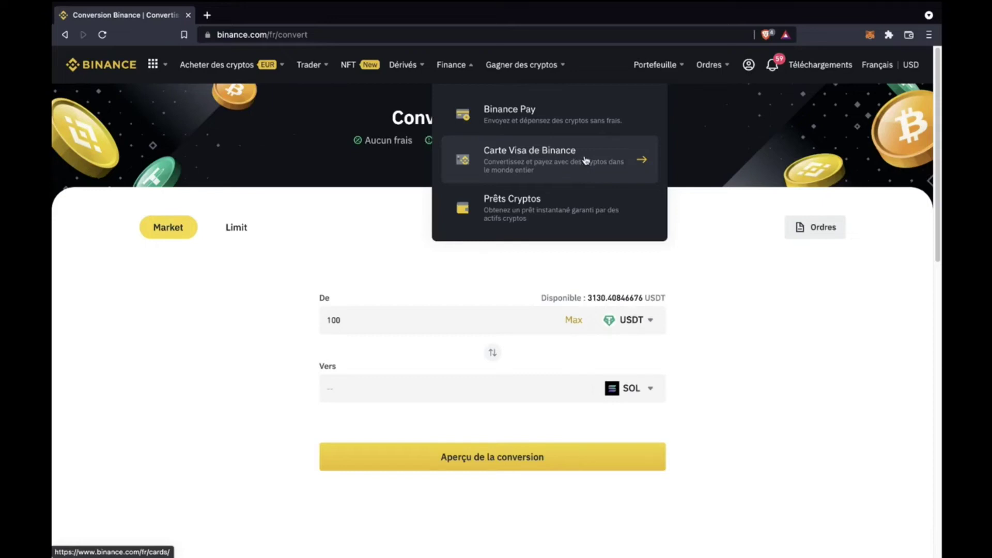
pyautogui.moveTo(514, 86)
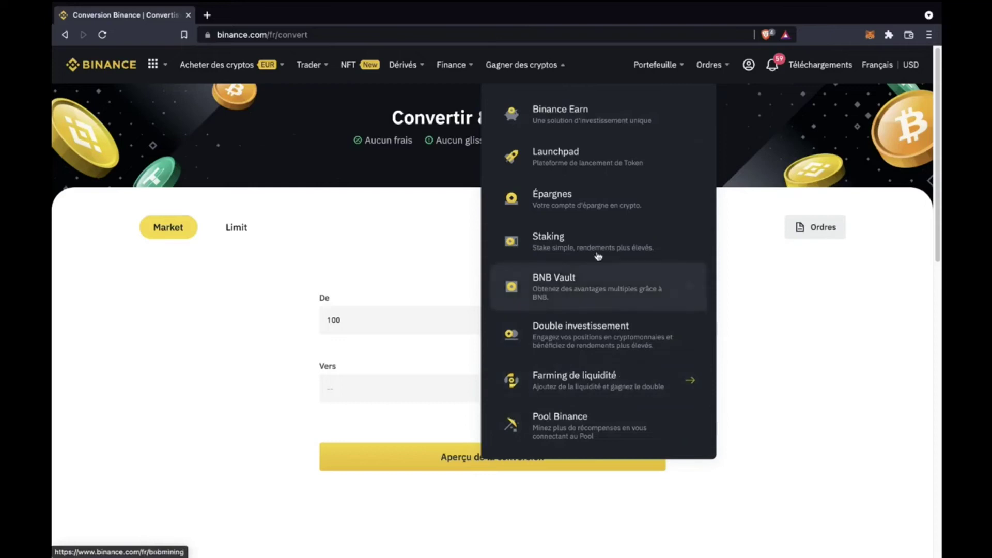
# Step: Open Binance Earn and review its guaranteed products with their APYs and durations, plus the savings and staking options
pyautogui.click(593, 119)
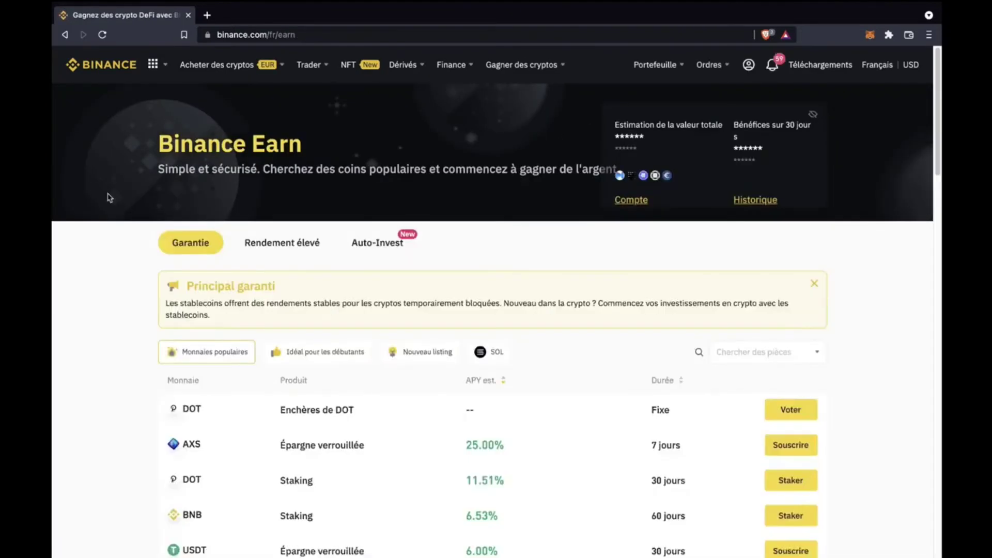
pyautogui.scroll(-2, 107, 195)
pyautogui.scroll(-3, 155, 407)
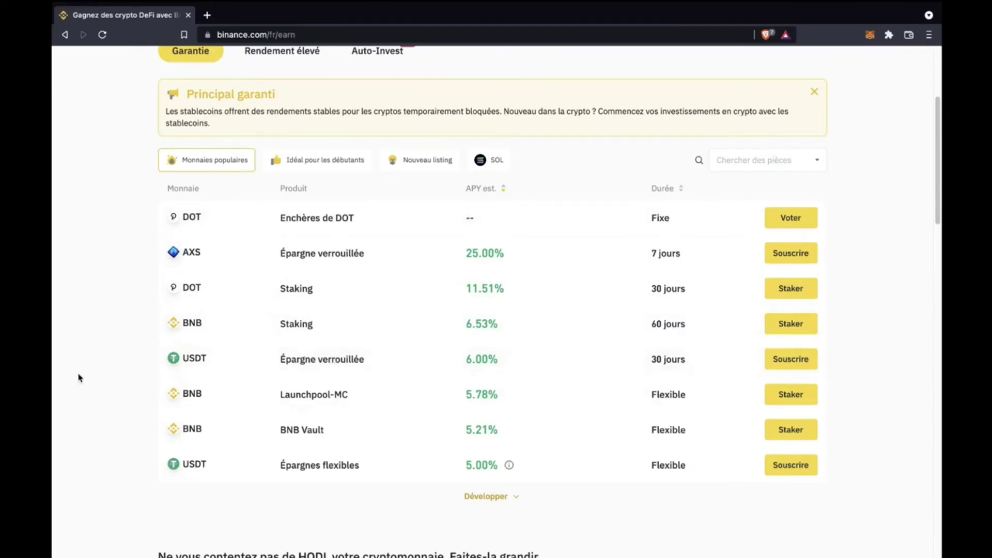
pyautogui.scroll(-7, 79, 377)
pyautogui.scroll(-3, 79, 377)
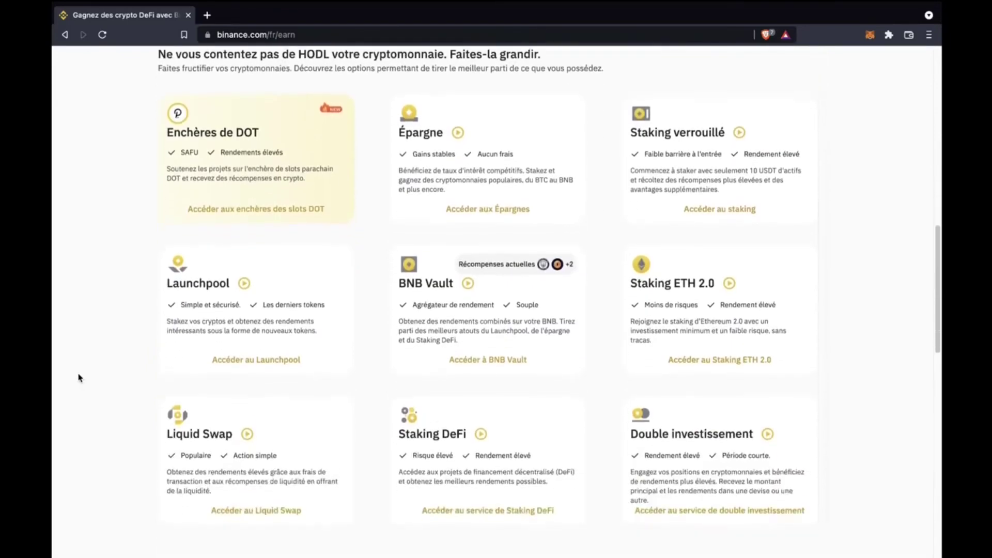
pyautogui.scroll(1, 79, 377)
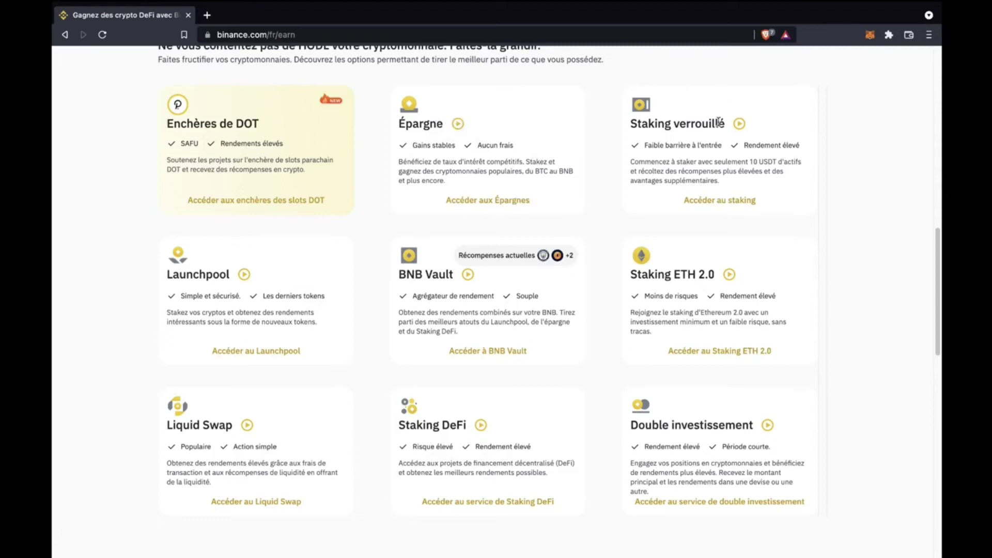
# Step: Open the Épargne page in a new tab and review the flexible savings rates, durations and automatic transfer option
pyautogui.rightClick(475, 201)
pyautogui.click(546, 205)
pyautogui.scroll(-5, 110, 261)
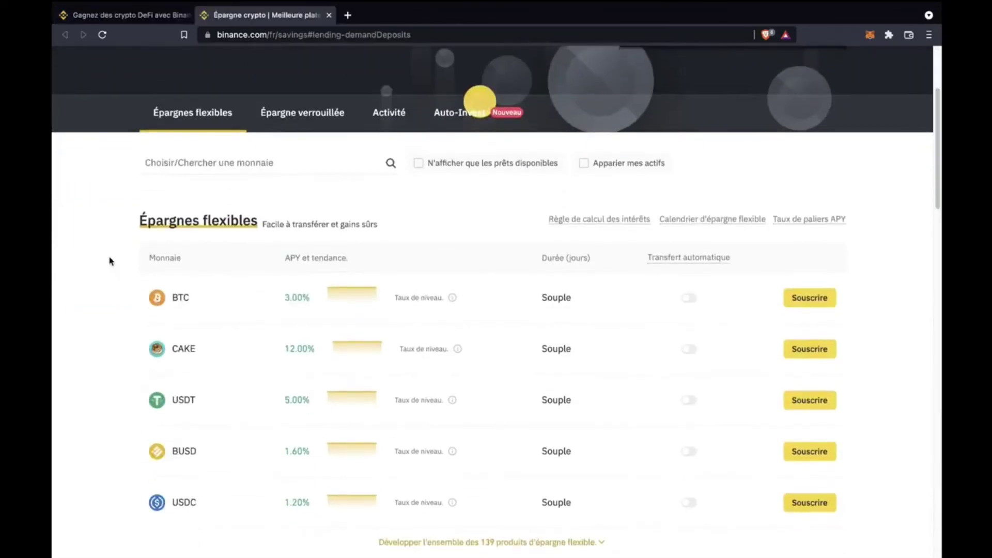
pyautogui.scroll(-1, 110, 261)
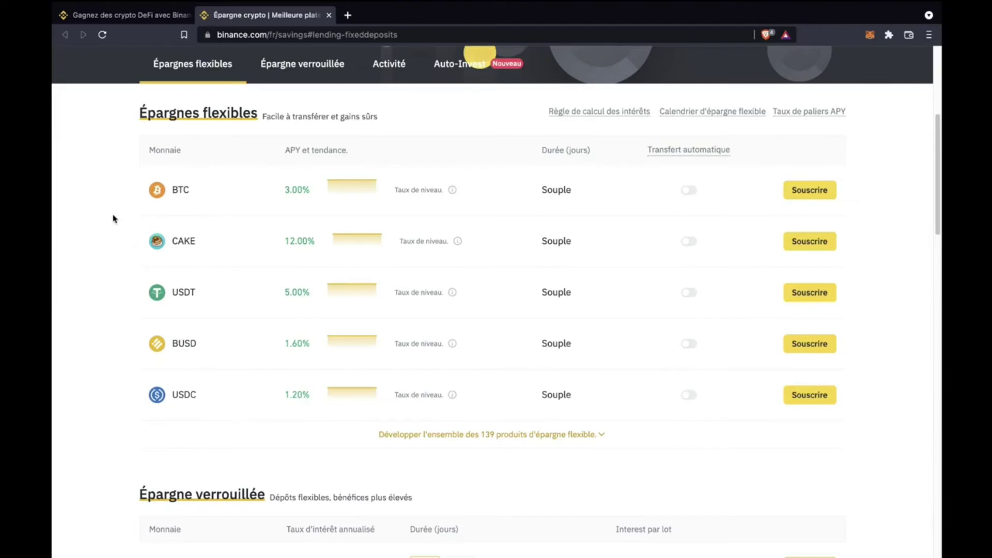
pyautogui.moveTo(679, 150)
# Step: Expand the full list of flexible savings products and look through the currencies, their APYs and the savings calendar
pyautogui.click(522, 439)
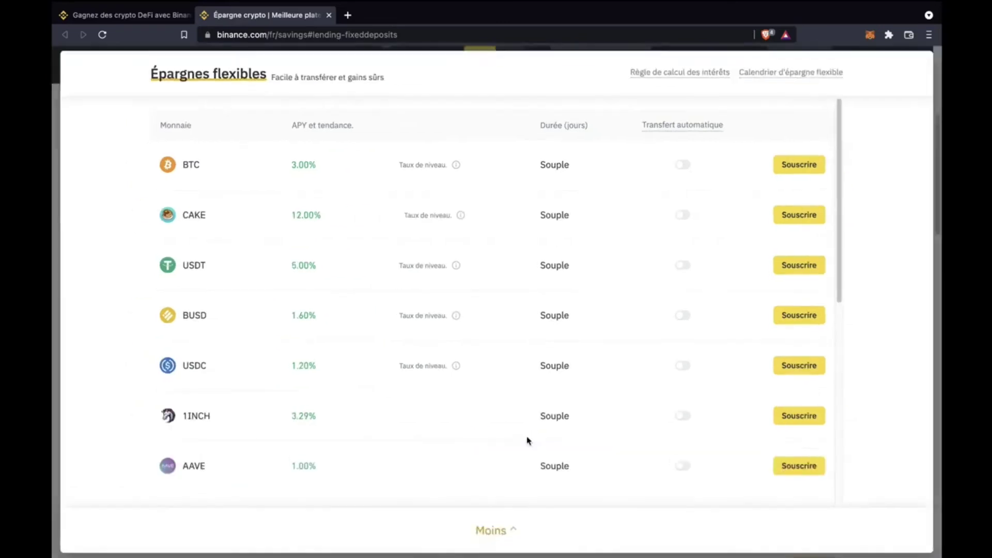
pyautogui.scroll(-2, 245, 376)
pyautogui.scroll(-6, 245, 376)
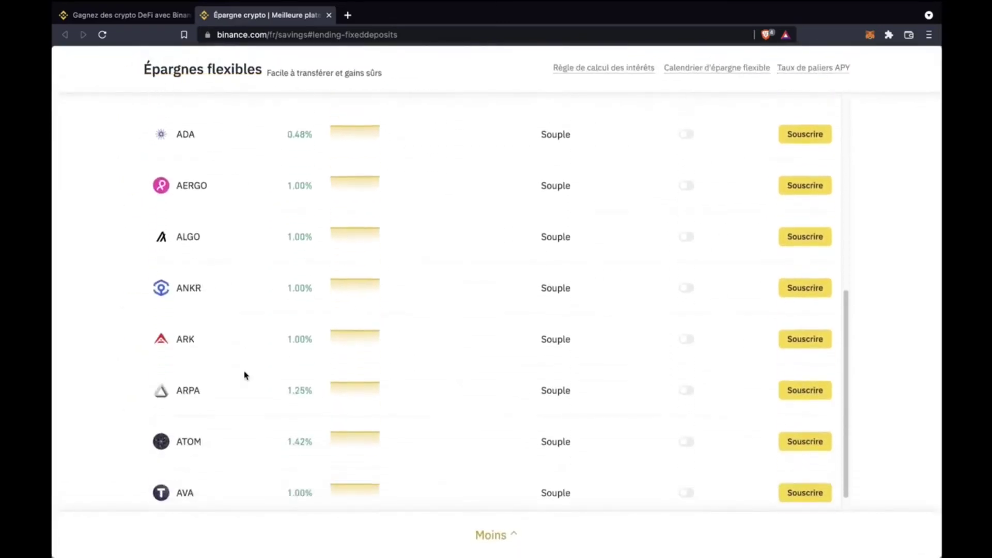
pyautogui.scroll(8, 245, 376)
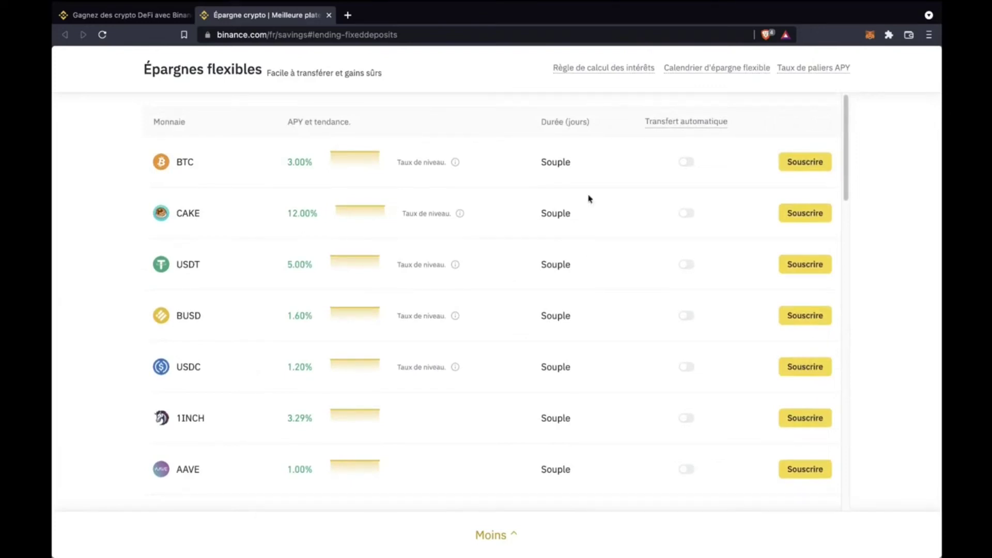
pyautogui.scroll(-18, 211, 321)
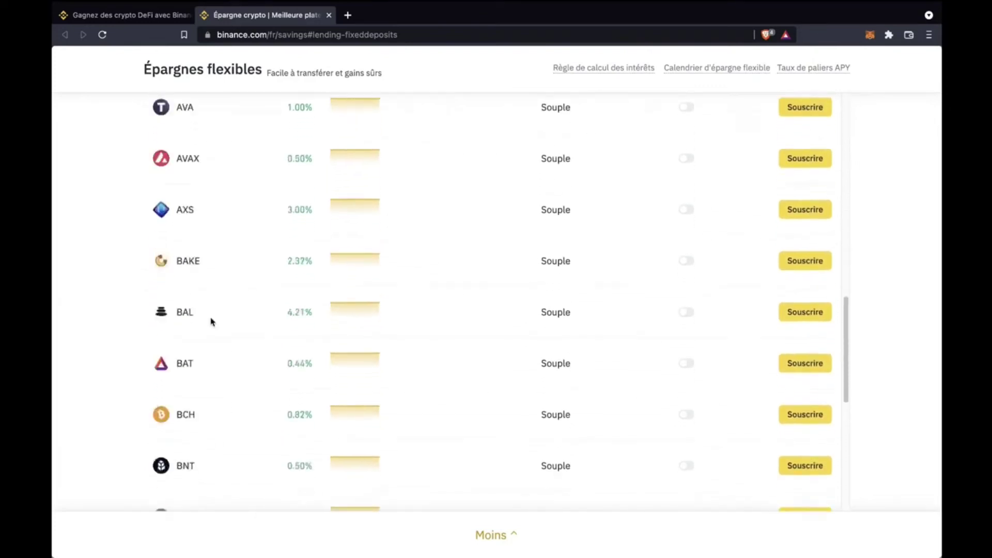
pyautogui.scroll(18, 211, 322)
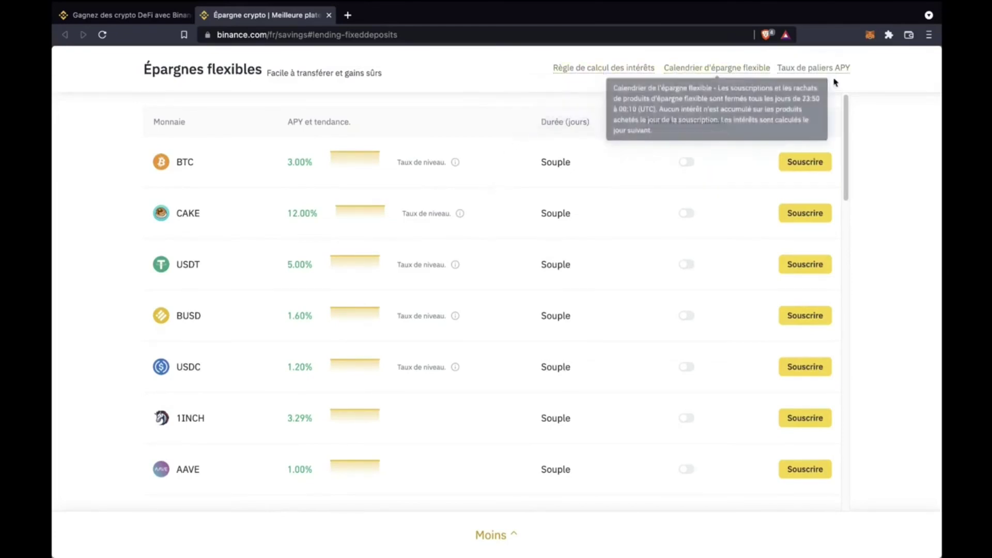
pyautogui.scroll(-2, 879, 302)
pyautogui.moveTo(848, 146); pyautogui.dragTo(846, 448)
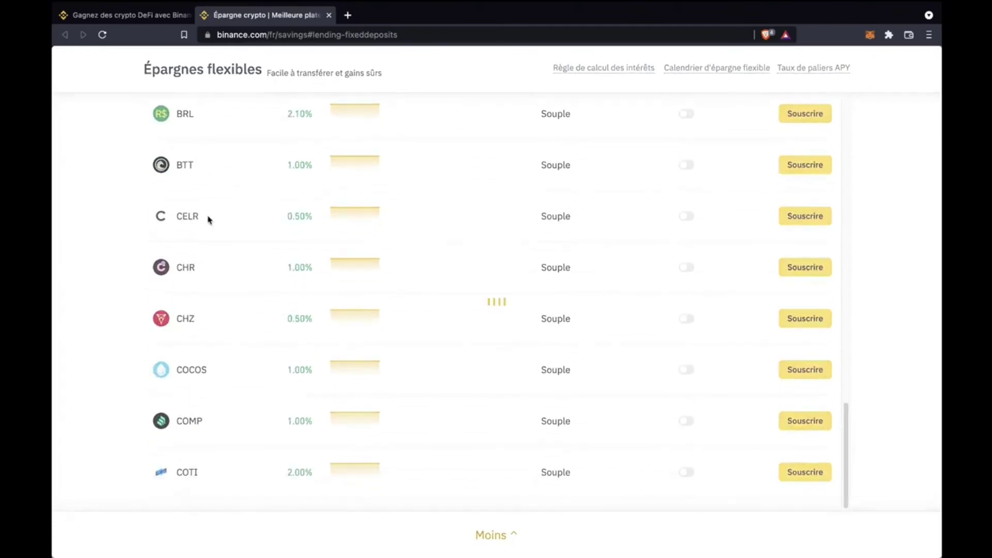
# Step: Open the Staking verrouillé page from Binance Earn in a new tab and select the 90-day duration for ZIL and DAR
pyautogui.click(124, 15)
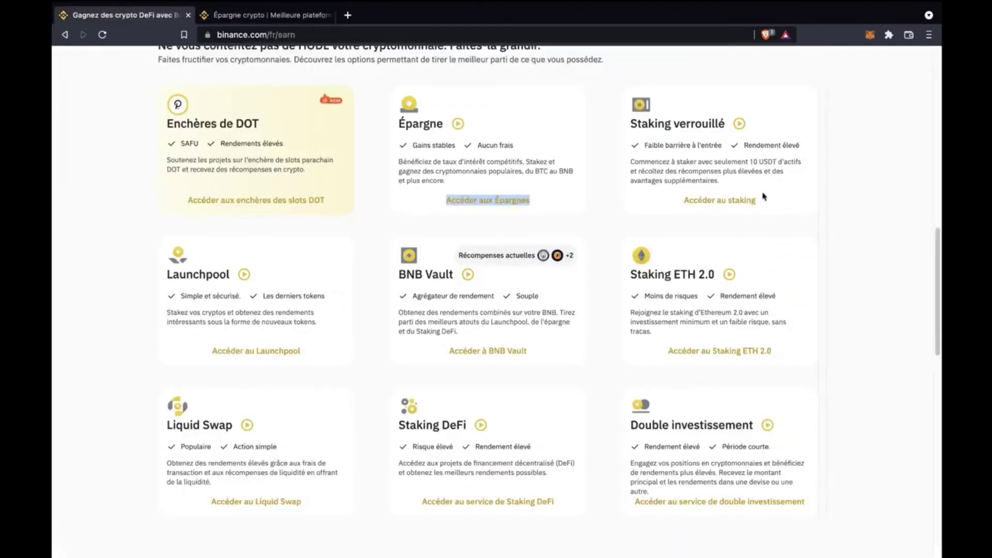
pyautogui.click(733, 200)
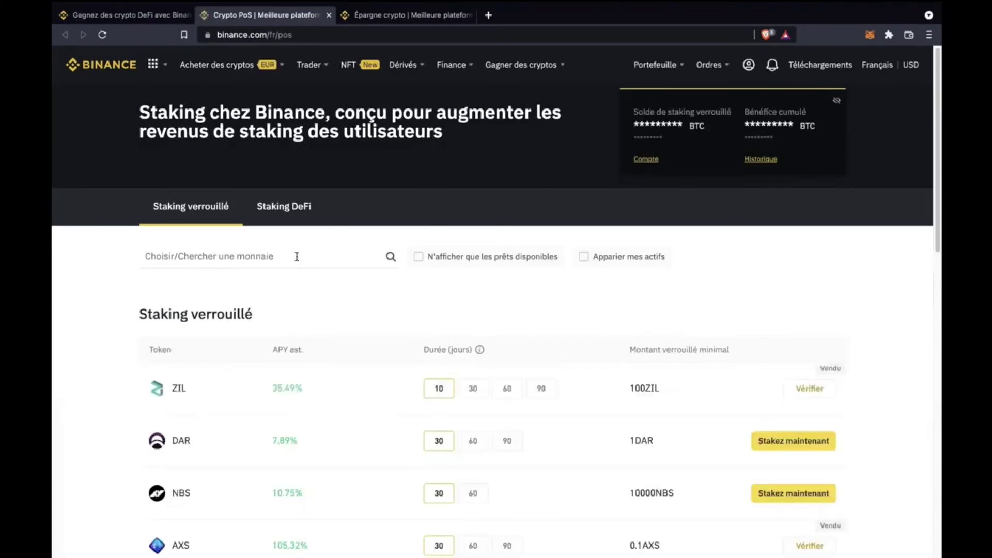
pyautogui.scroll(-2, 117, 392)
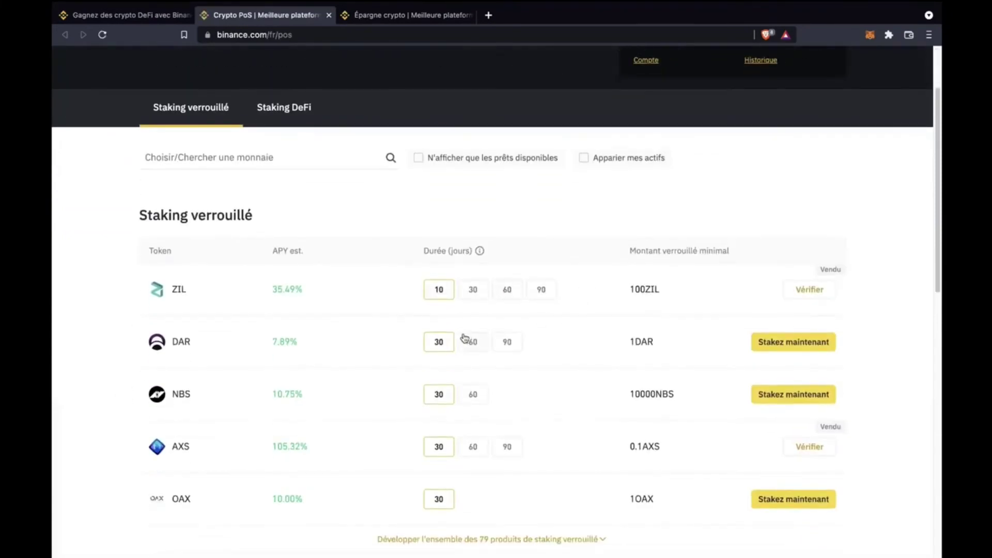
pyautogui.click(541, 290)
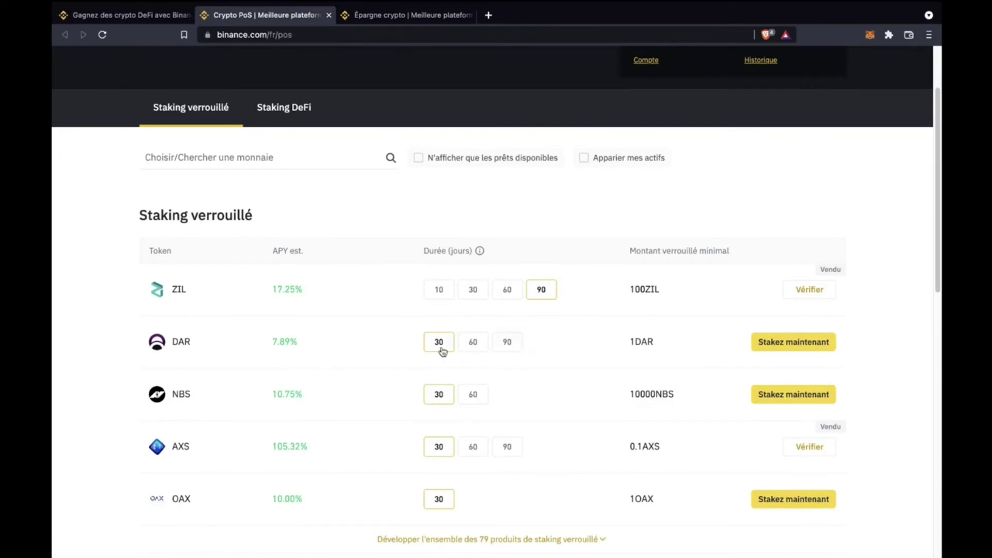
pyautogui.click(517, 344)
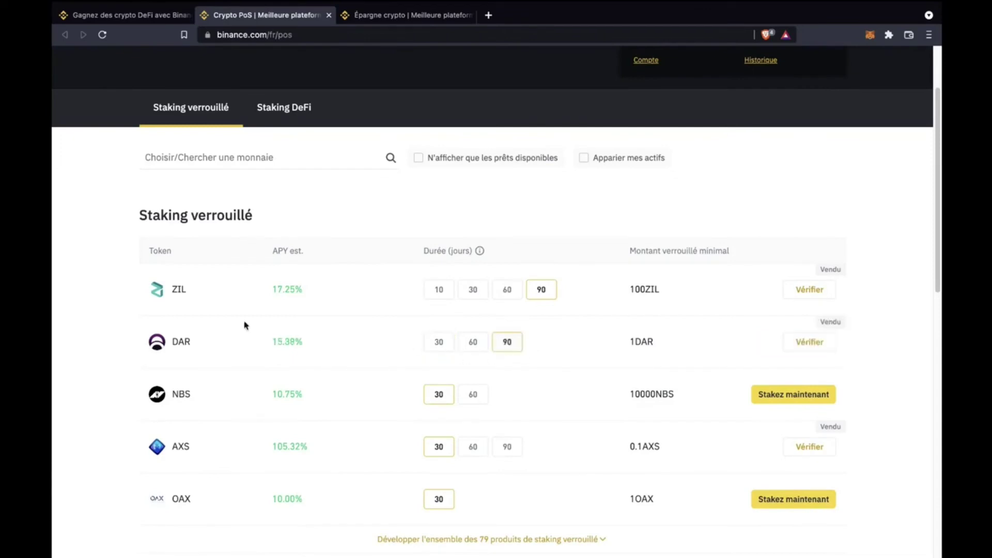
# Step: Compare the DAR locked staking yields for the 30-, 60- and 90-day durations, ending on 90 days
pyautogui.click(439, 343)
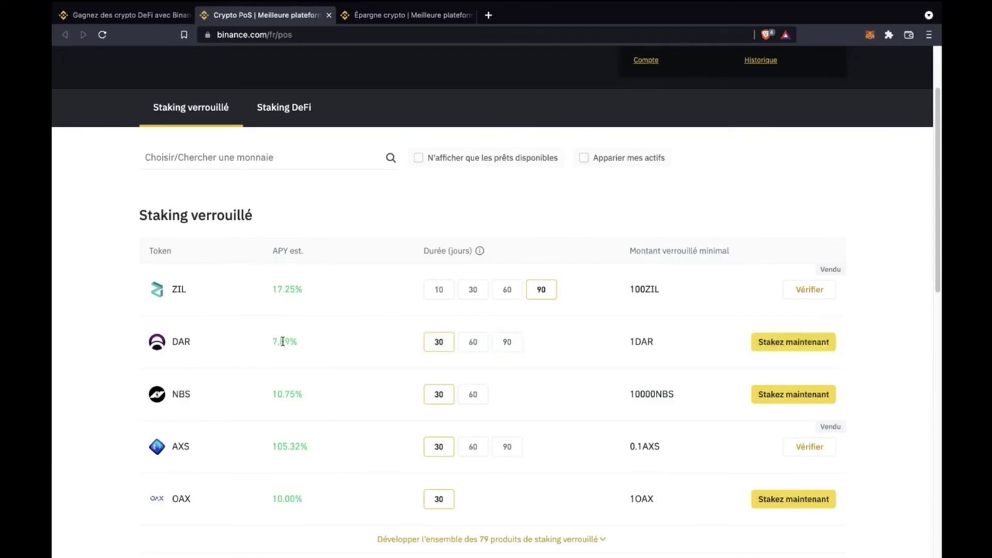
pyautogui.click(504, 349)
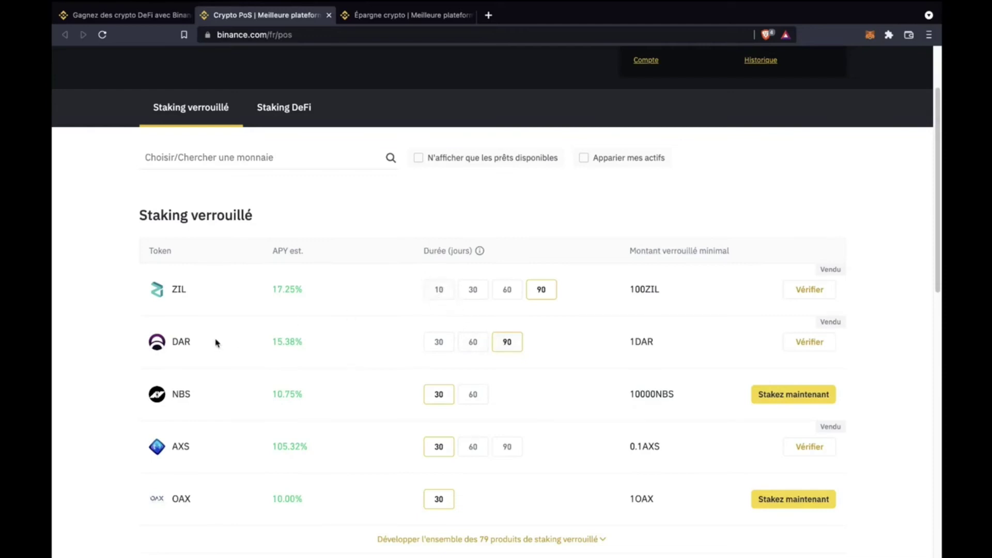
pyautogui.click(473, 347)
pyautogui.click(510, 351)
# Step: Expand the full list of locked staking products, look through the tokens, and return to the Staking verrouillé page and its FAQ
pyautogui.scroll(-3, 395, 442)
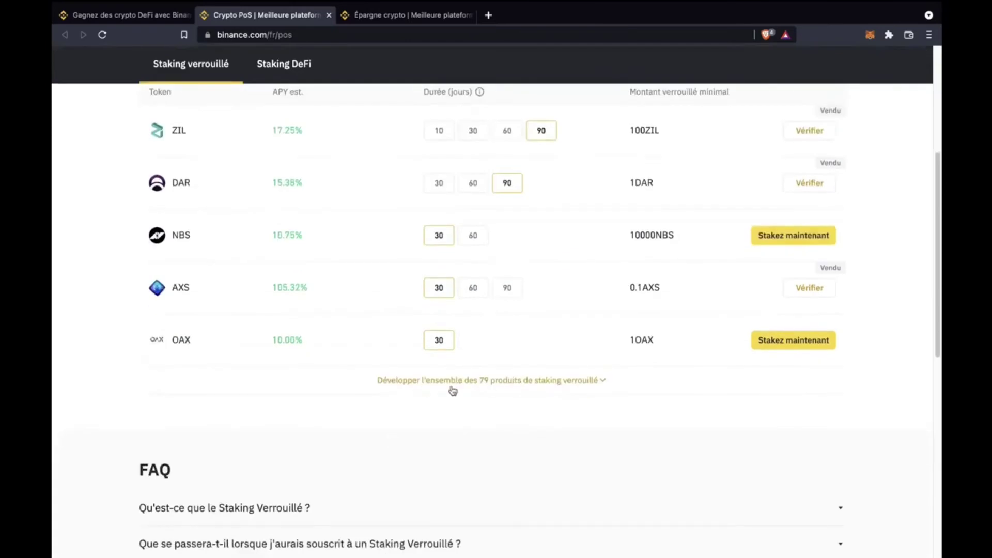
pyautogui.click(585, 384)
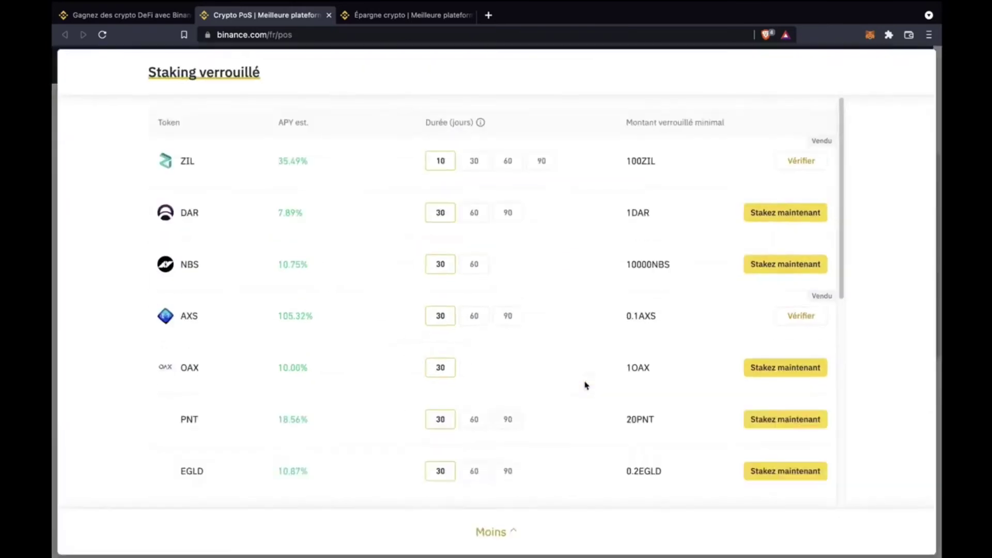
pyautogui.scroll(-5, 288, 378)
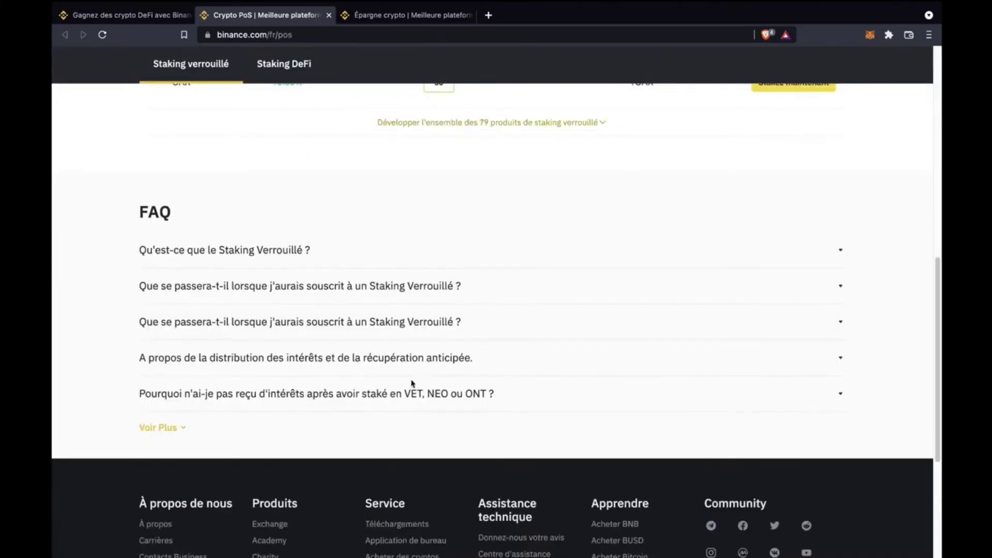
pyautogui.scroll(8, 478, 310)
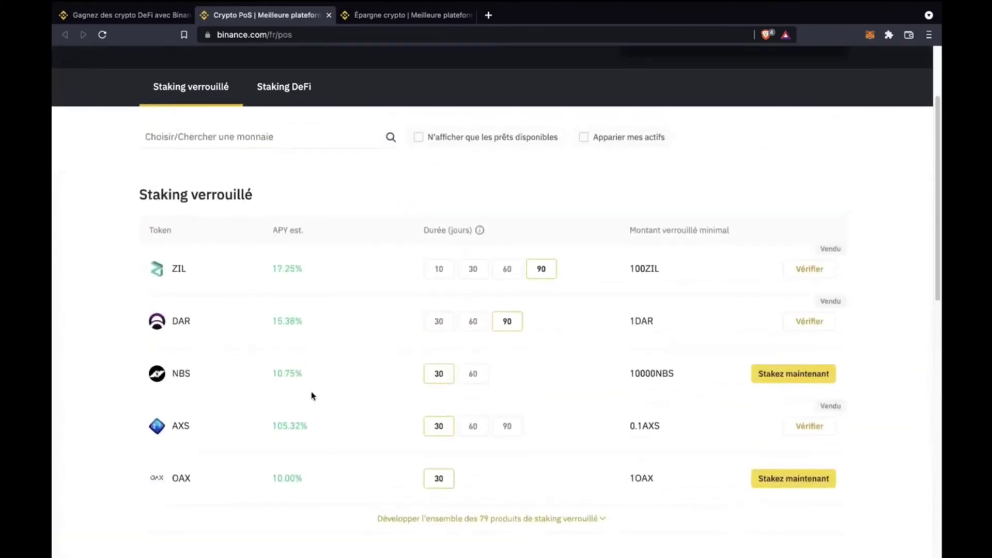
pyautogui.scroll(-5, 311, 396)
pyautogui.scroll(6, 203, 254)
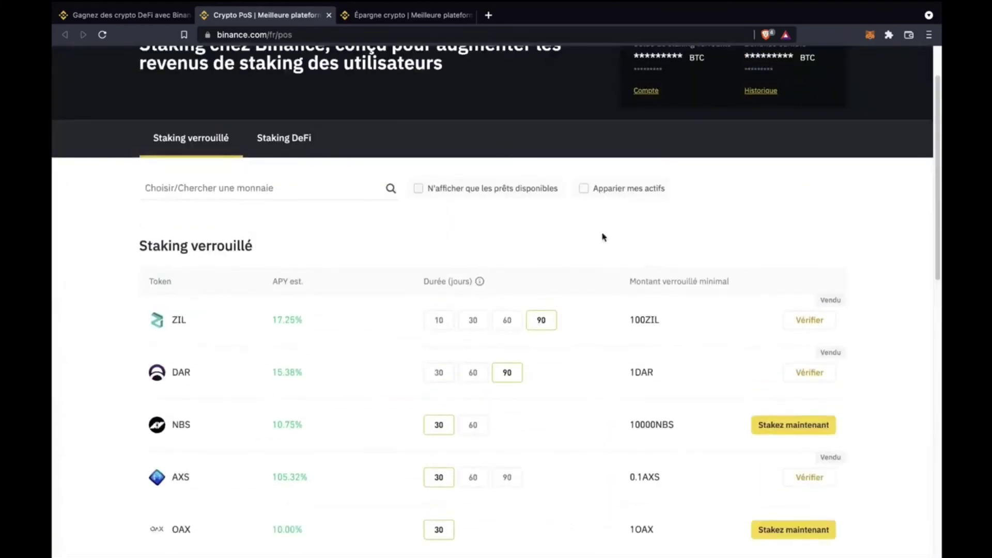
pyautogui.scroll(2, 399, 282)
# Step: Open the Pool Binance page from the crypto earning options and review its mining algorithms, partners, services and FAQ
pyautogui.moveTo(522, 64)
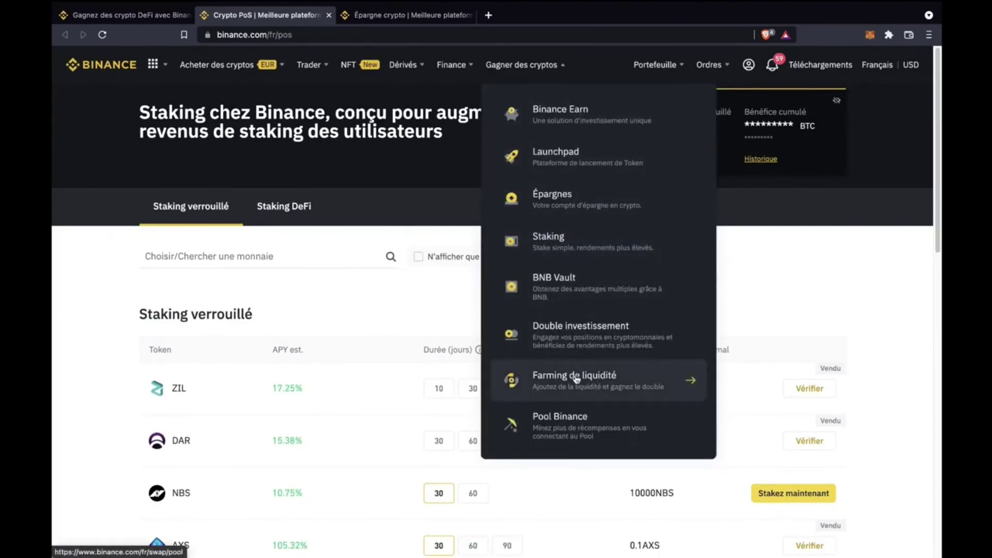
pyautogui.click(562, 427)
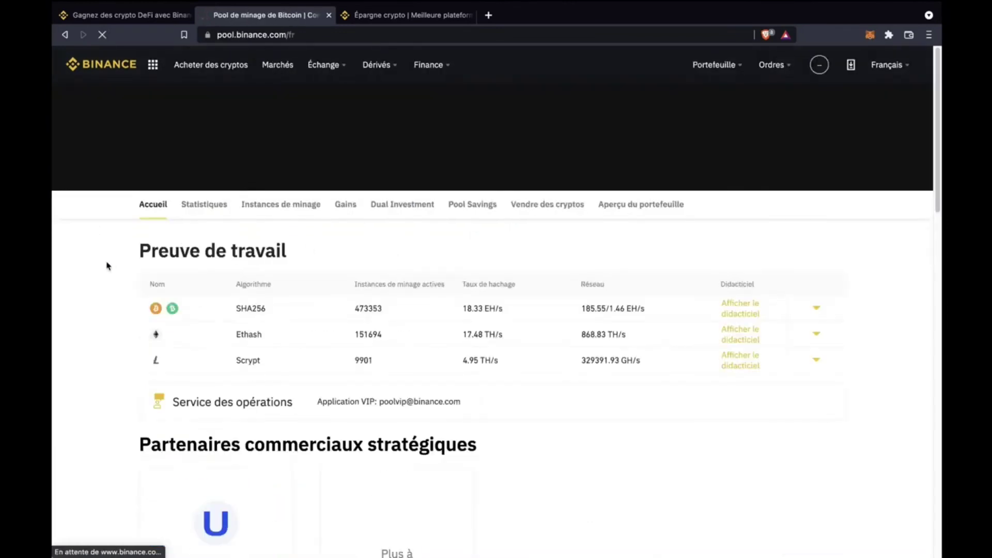
pyautogui.scroll(-2, 107, 266)
pyautogui.scroll(-10, 107, 266)
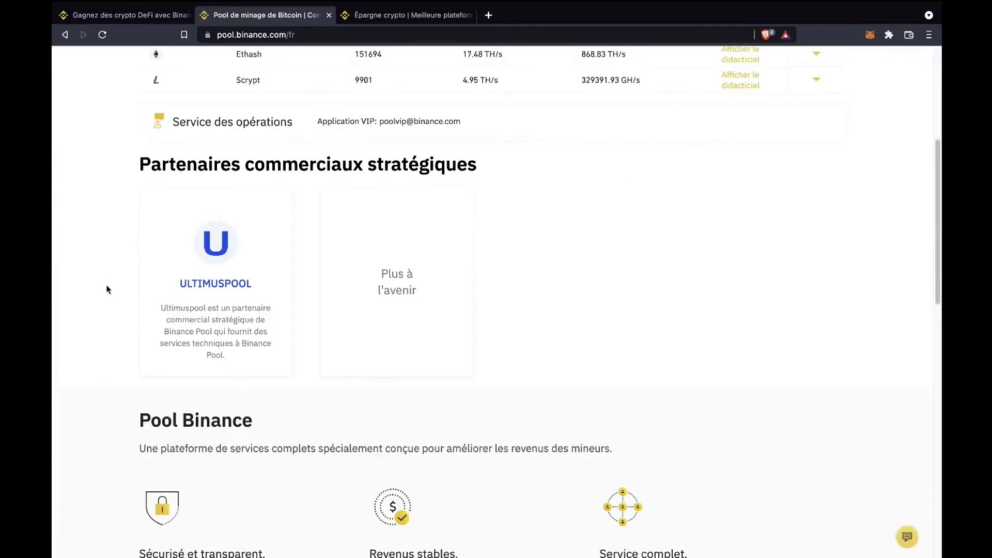
pyautogui.scroll(-2, 102, 401)
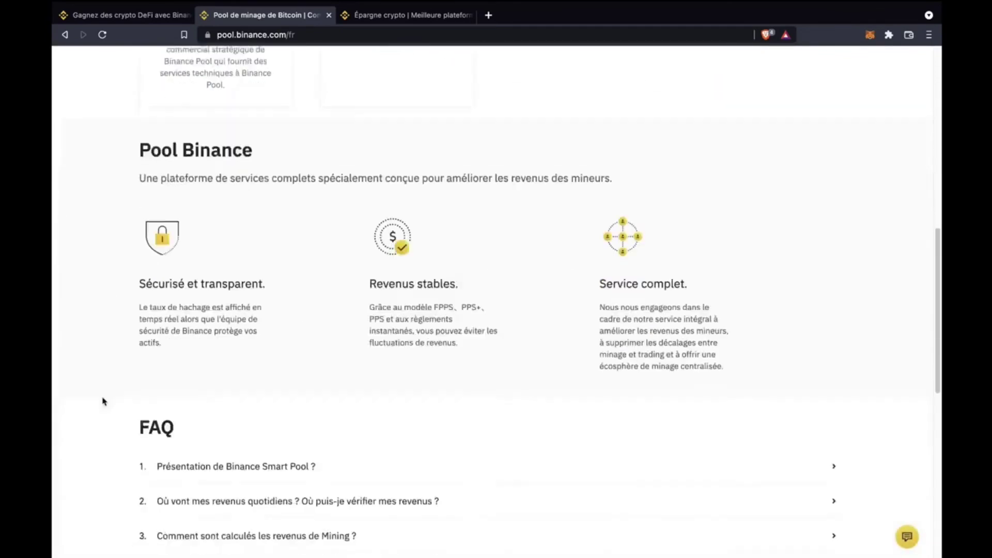
pyautogui.scroll(6, 142, 310)
pyautogui.scroll(6, 137, 313)
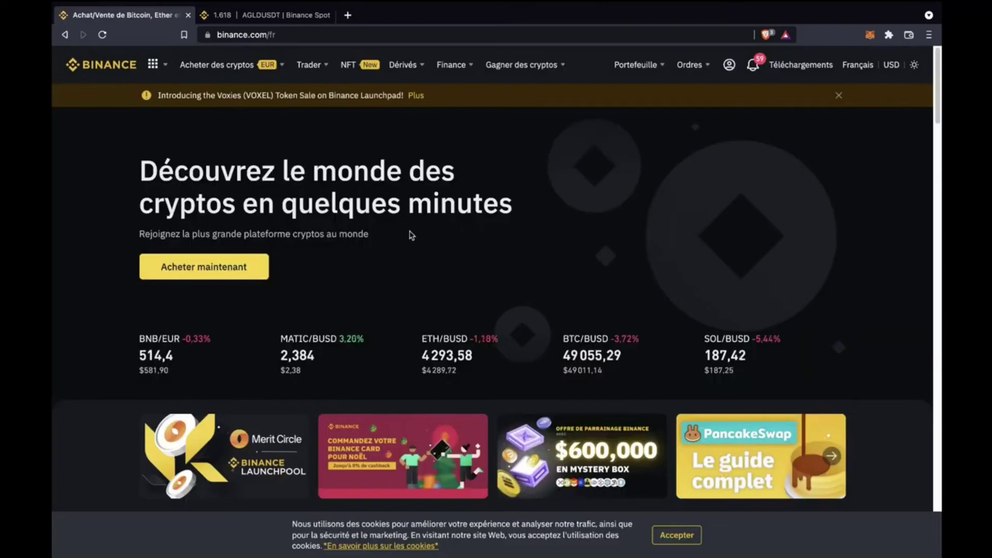
# Step: Switch to the AGLD/USDT spot trading page and examine its trading pair list, quote currencies, chart and order book
pyautogui.moveTo(153, 64)
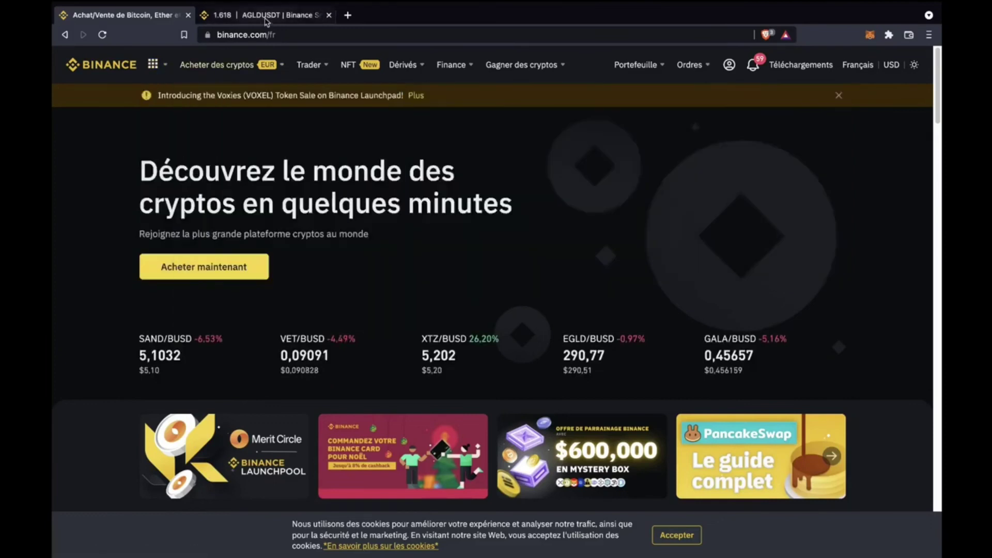
pyautogui.click(268, 15)
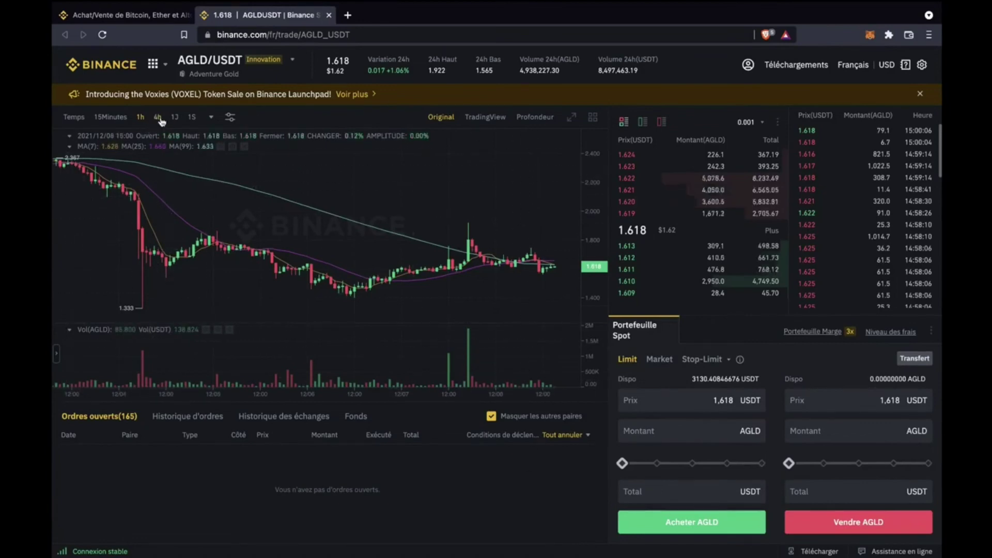
pyautogui.moveTo(222, 61)
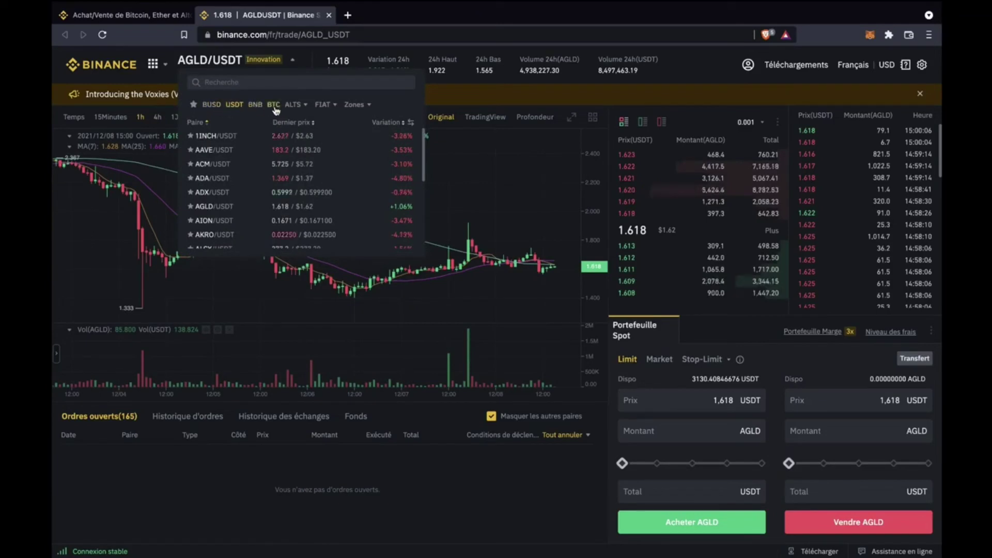
pyautogui.moveTo(315, 106)
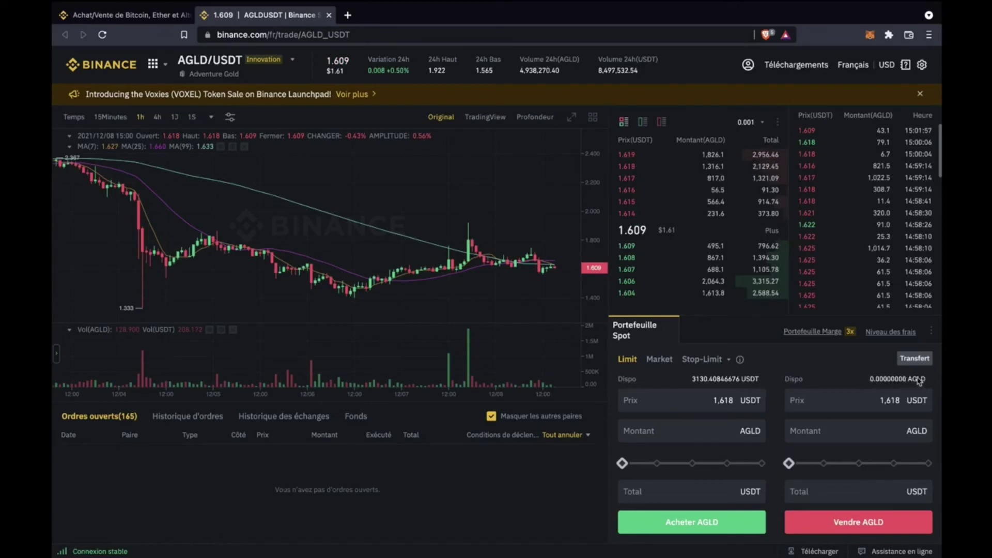
pyautogui.moveTo(190, 62)
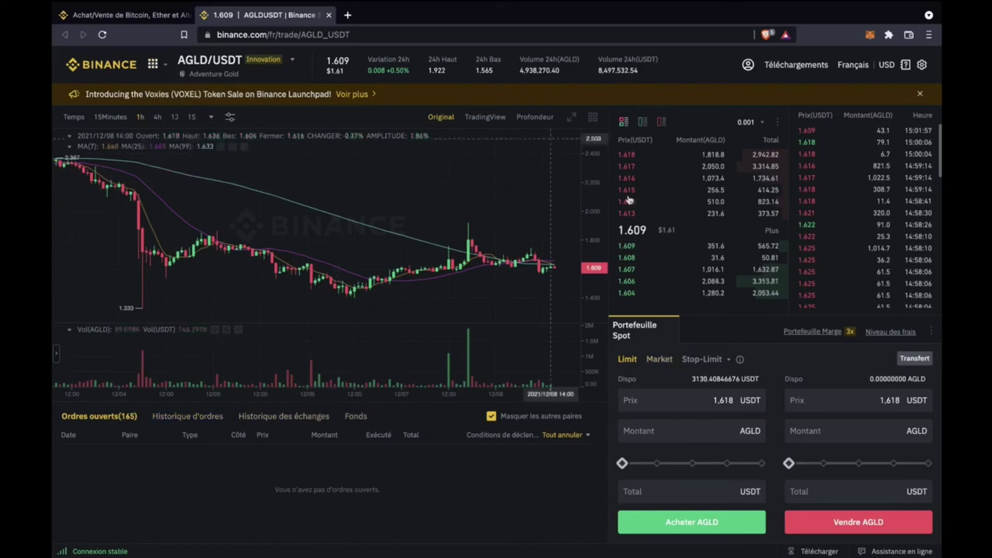
# Step: Prepare a market buy order for AGLD with a total of 100 USDT
pyautogui.click(659, 359)
pyautogui.click(628, 391)
pyautogui.click(660, 391)
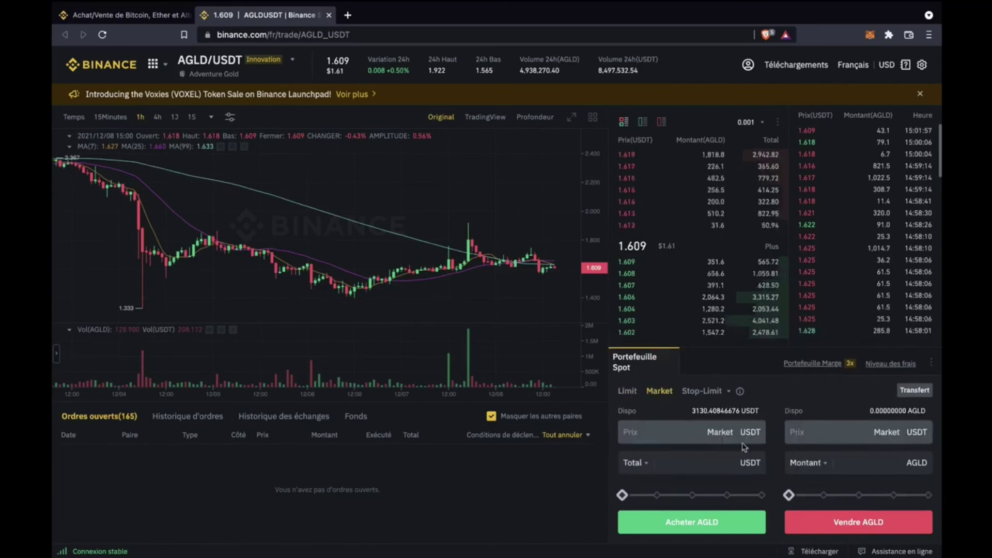
pyautogui.moveTo(623, 495)
pyautogui.mouseDown()
pyautogui.moveTo(762, 495)
pyautogui.moveTo(610, 493)
pyautogui.mouseUp()
pyautogui.click(713, 464)
pyautogui.write('100')
pyautogui.moveTo(626, 495)
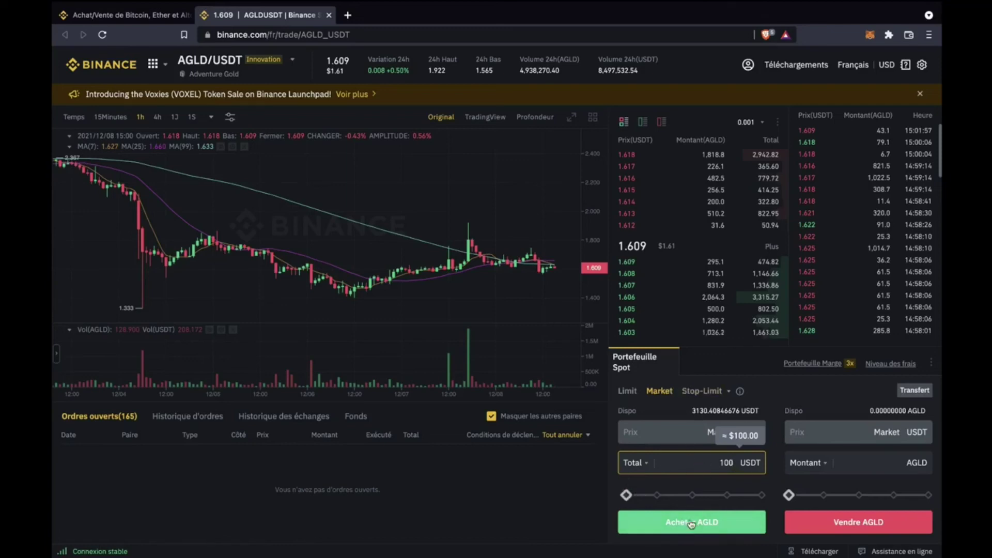
# Step: Check the fee level link and clear the total of the AGLD market buy order
pyautogui.moveTo(891, 364)
pyautogui.press('BackSpace')
pyautogui.press('BackSpace')
pyautogui.press('BackSpace')
pyautogui.click(774, 413)
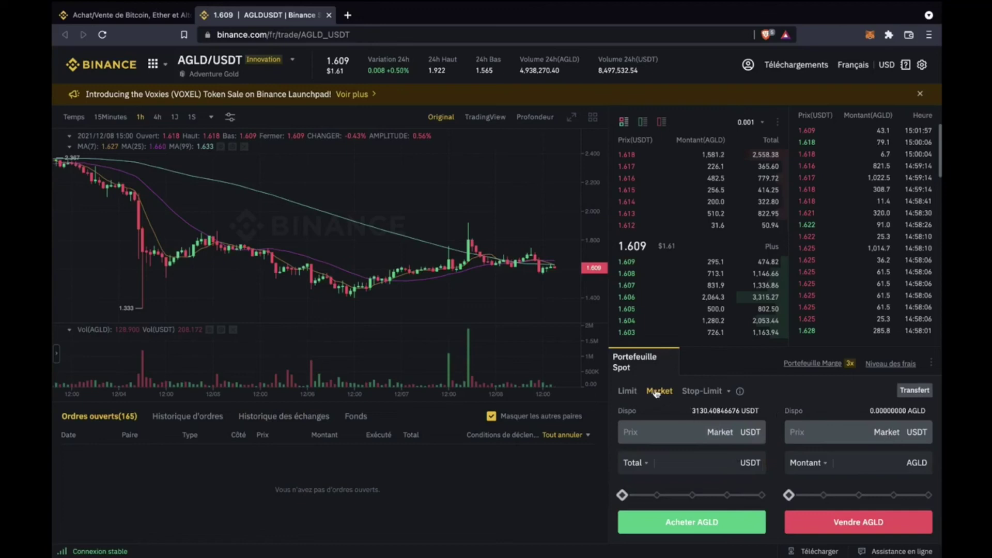
# Step: Set the AGLD market sell order to be entered by Total and fill in 200 USDT
pyautogui.click(862, 468)
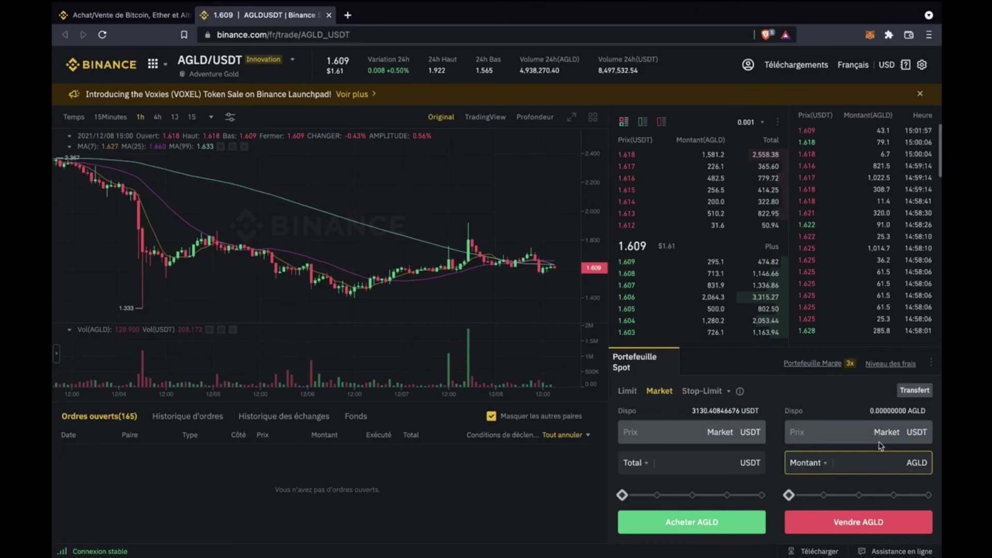
pyautogui.click(826, 462)
pyautogui.click(807, 506)
pyautogui.click(875, 467)
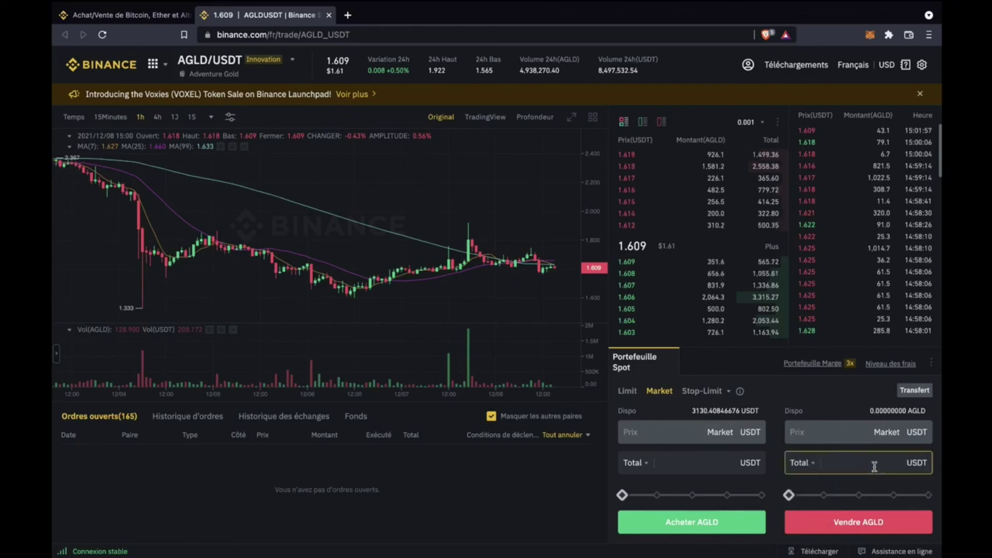
pyautogui.write('200')
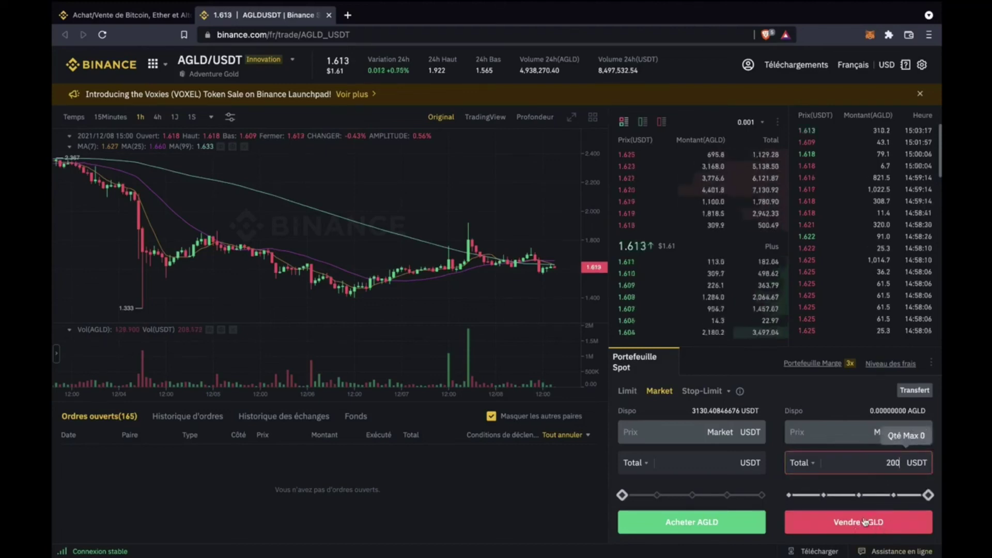
# Step: Clear the total of the AGLD market sell order
pyautogui.press('BackSpace')
pyautogui.press('BackSpace')
pyautogui.press('BackSpace')
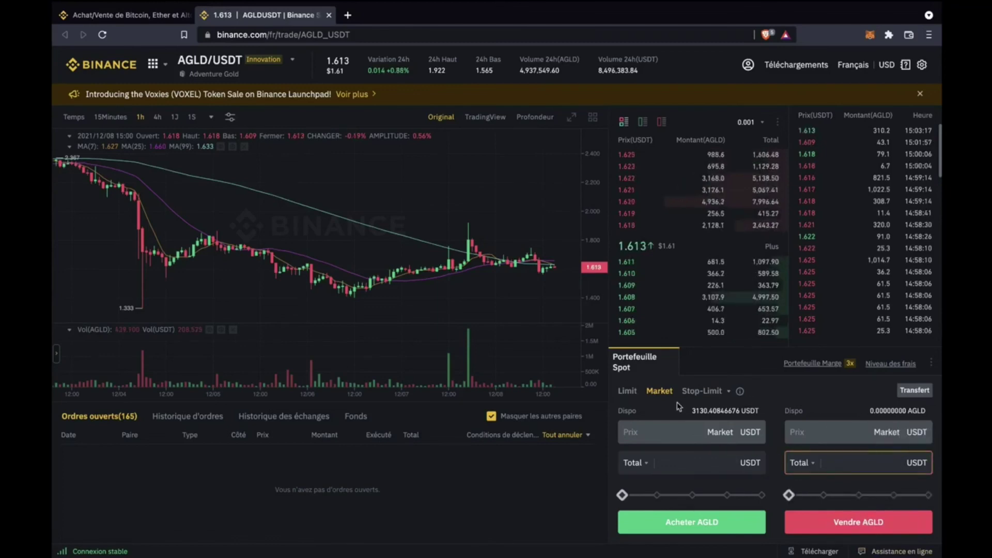
pyautogui.click(779, 399)
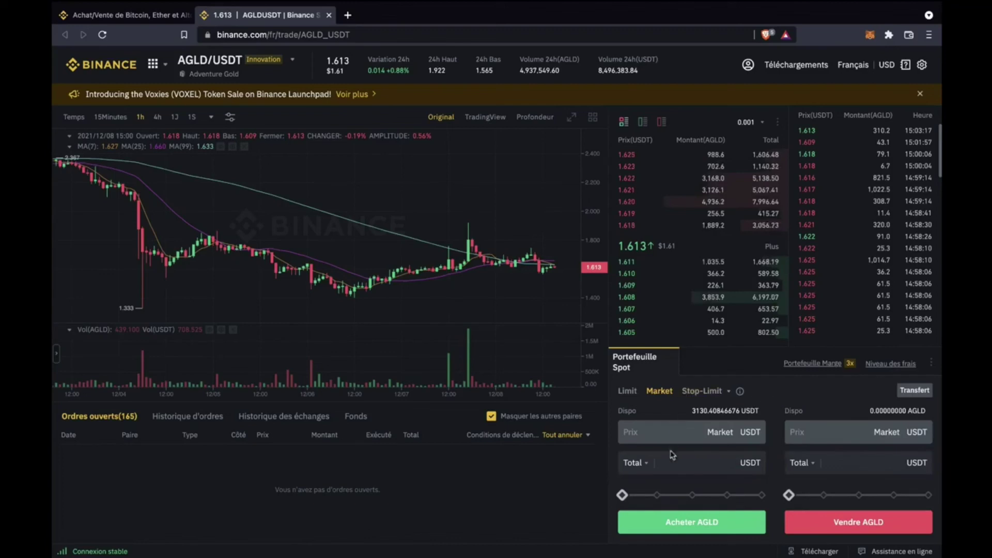
# Step: Prepare a limit buy order for AGLD at a price of 1.50 USDT with a total of 100 USDT
pyautogui.click(630, 392)
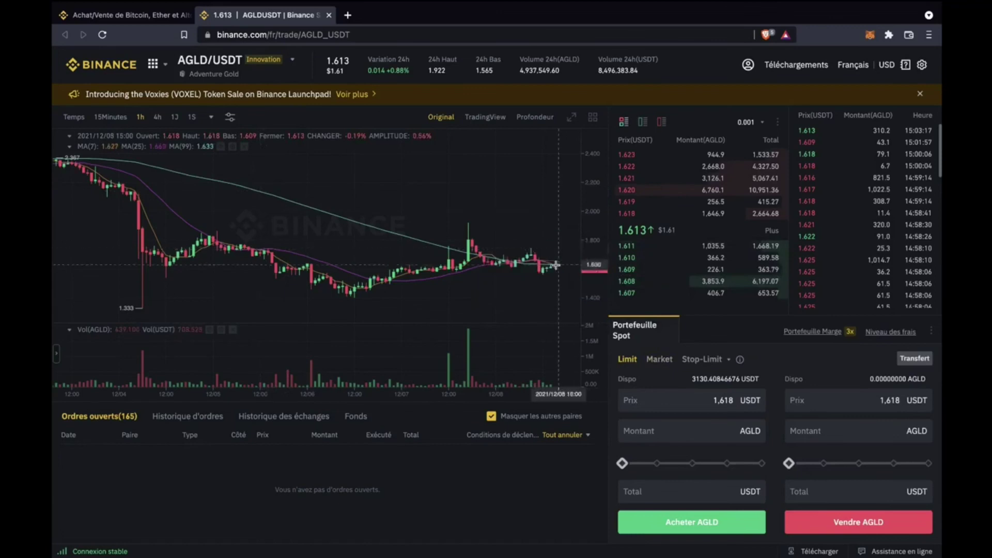
pyautogui.click(723, 400)
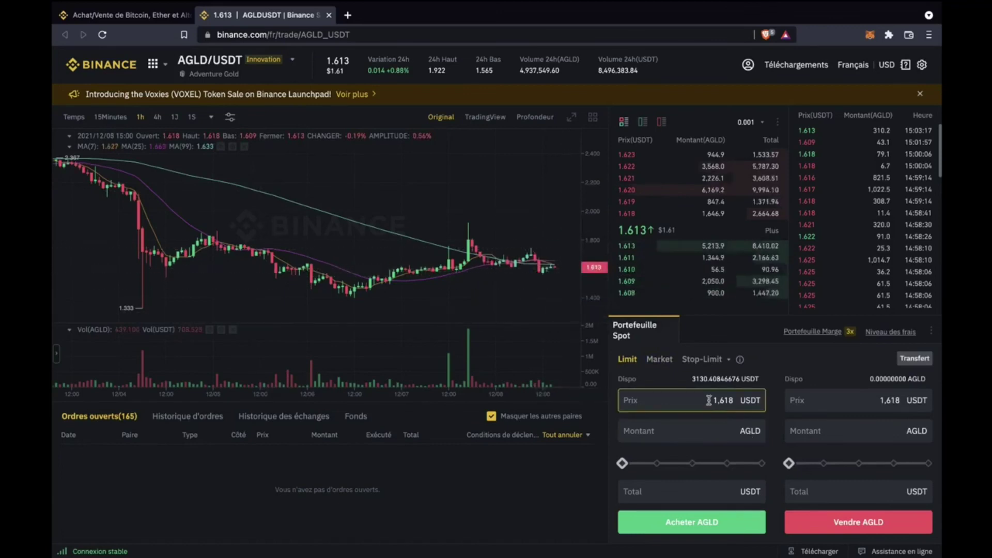
pyautogui.doubleClick(723, 400)
pyautogui.write('1,50')
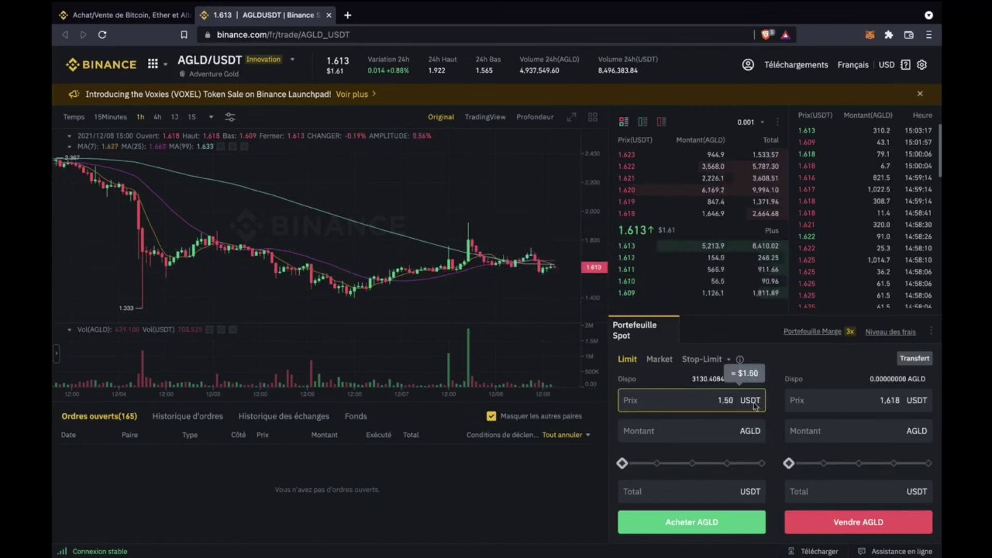
pyautogui.click(716, 428)
pyautogui.click(699, 495)
pyautogui.write('100')
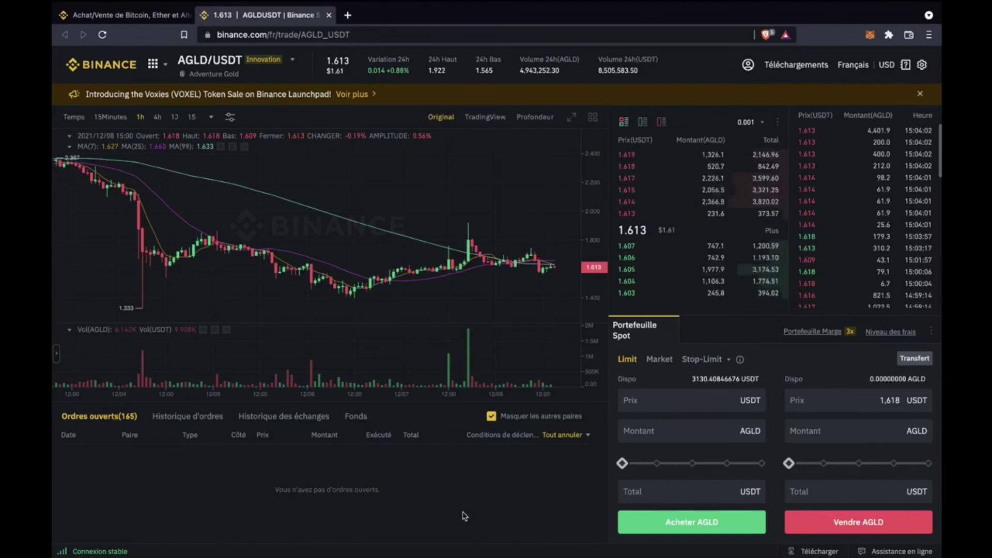
# Step: Return to the Binance home page and review the derivatives products, the portfolio types and the order history options
pyautogui.click(130, 15)
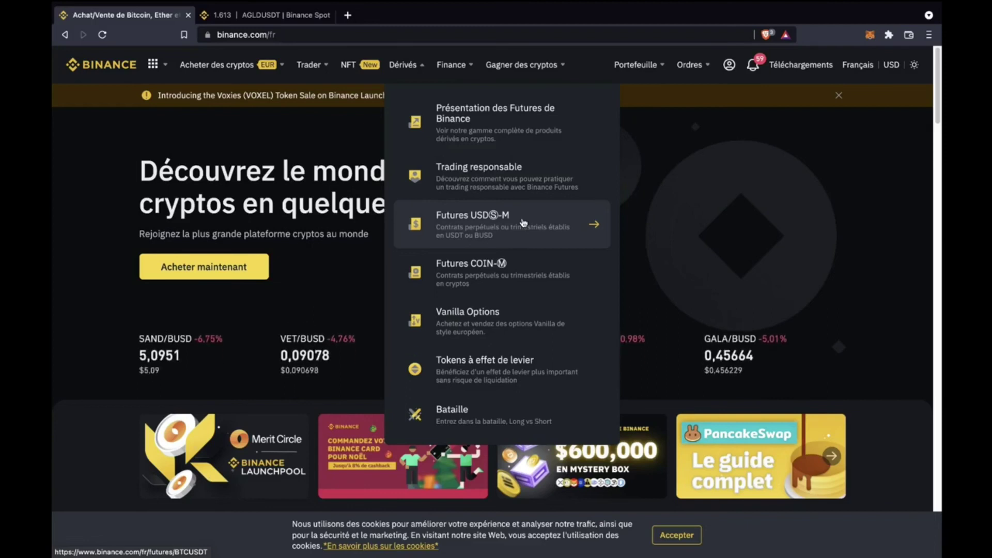
pyautogui.moveTo(662, 72)
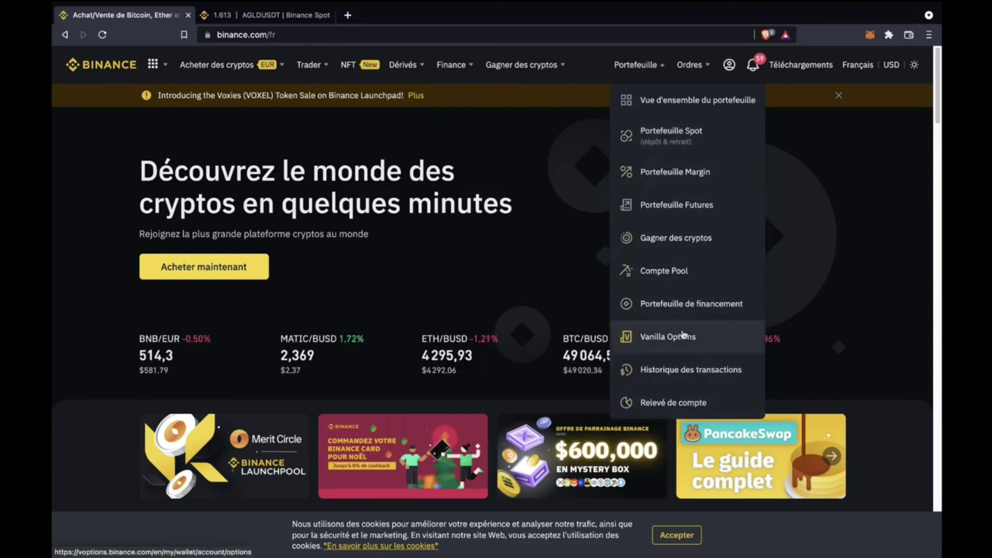
pyautogui.moveTo(698, 67)
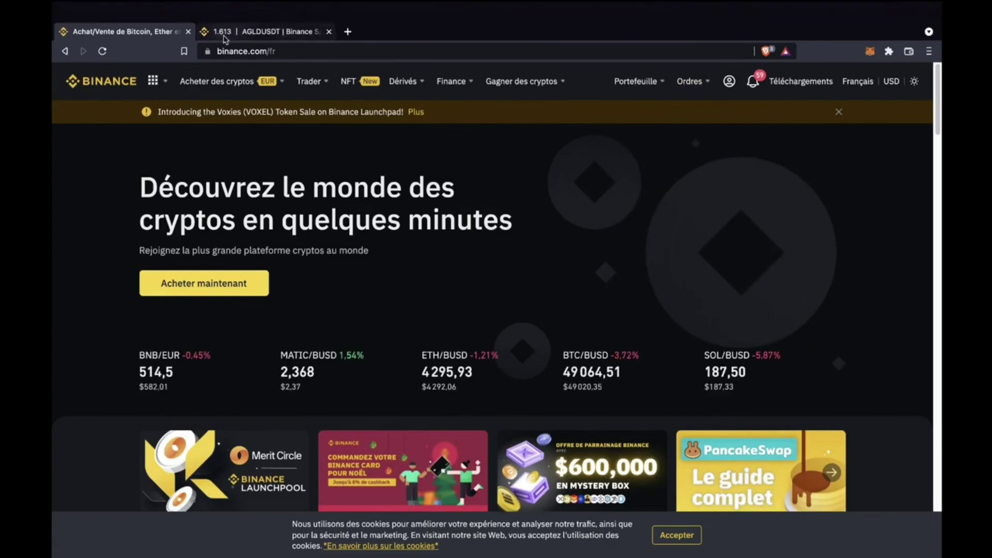
pyautogui.click(267, 15)
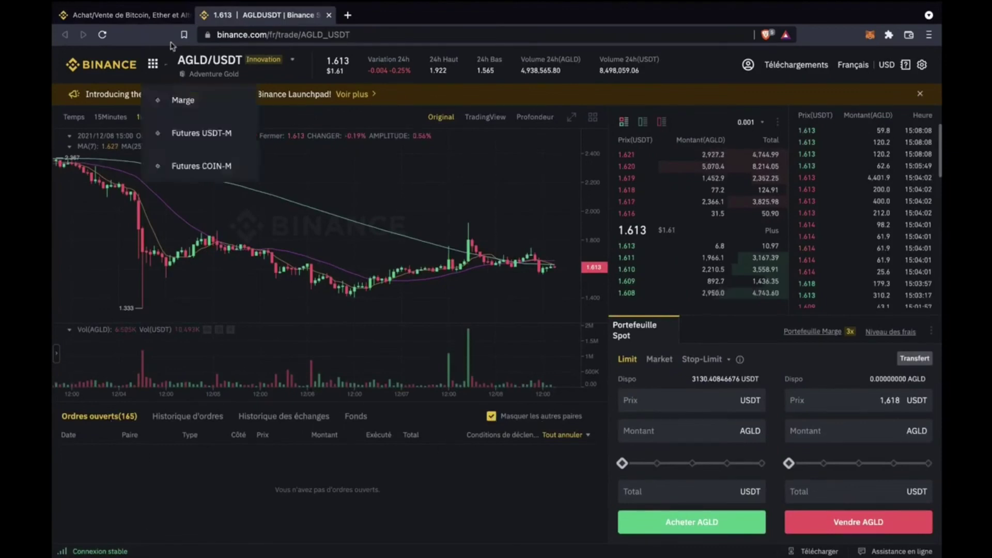
pyautogui.click(124, 15)
pyautogui.moveTo(708, 75)
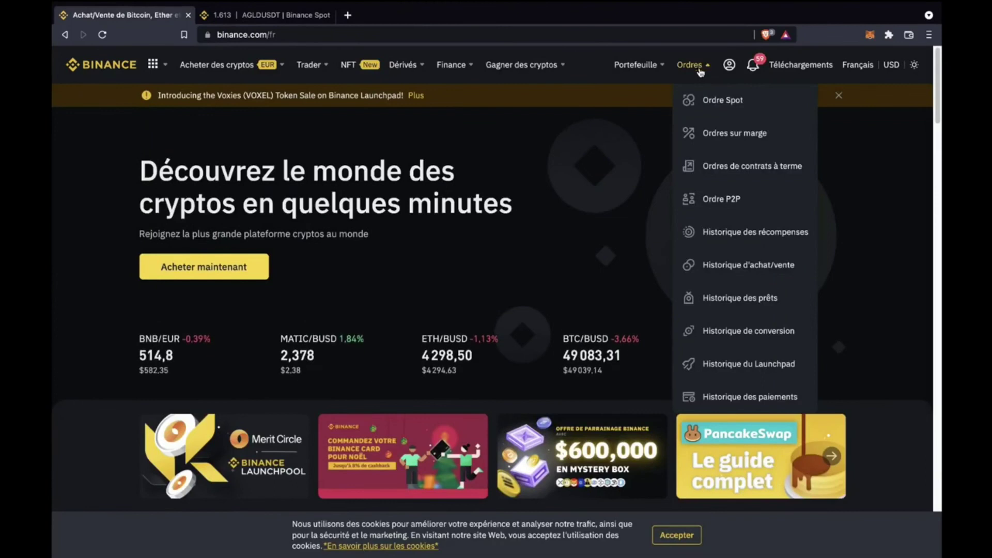